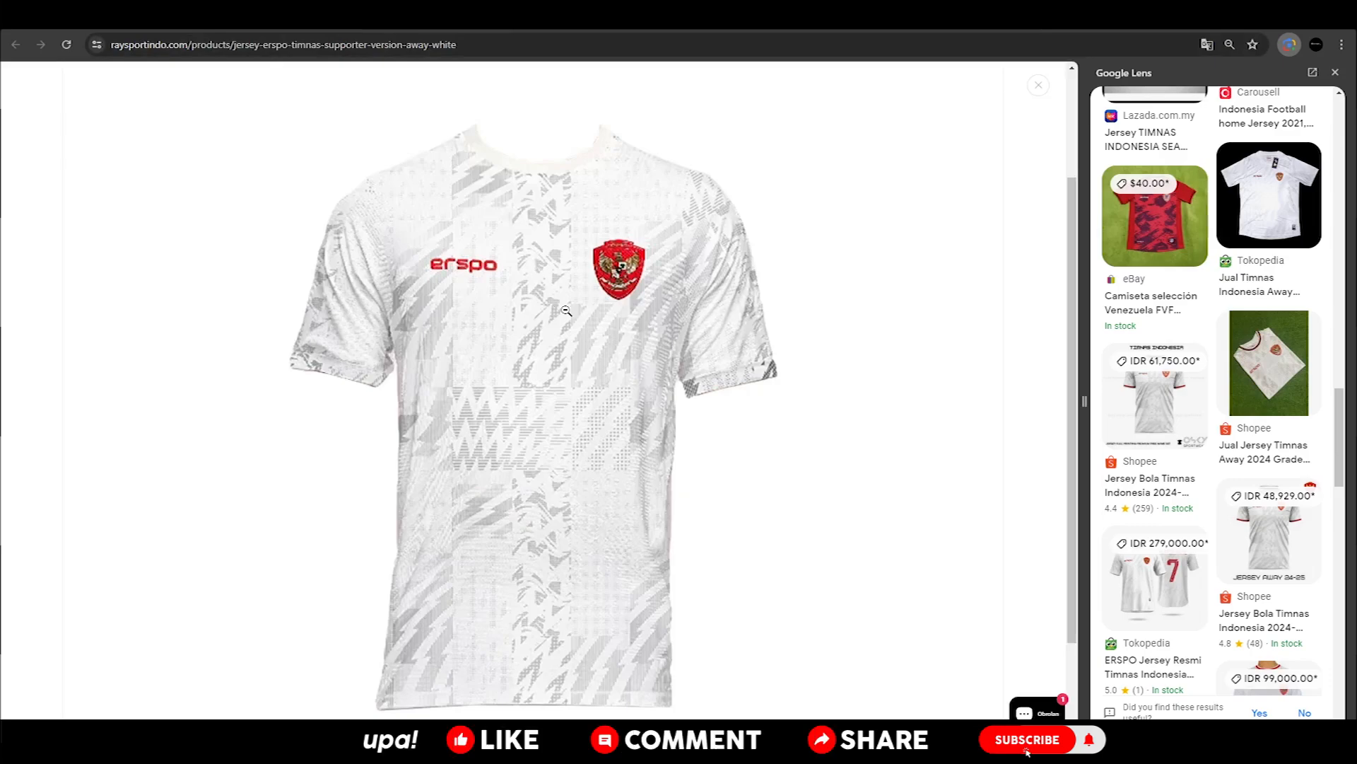
# - Leave the jersey reference photo in the browser and switch to CorelDRAW
pyautogui.scroll(-1, 524, 346)
pyautogui.scroll(2, 567, 312)
pyautogui.scroll(-1, 567, 312)
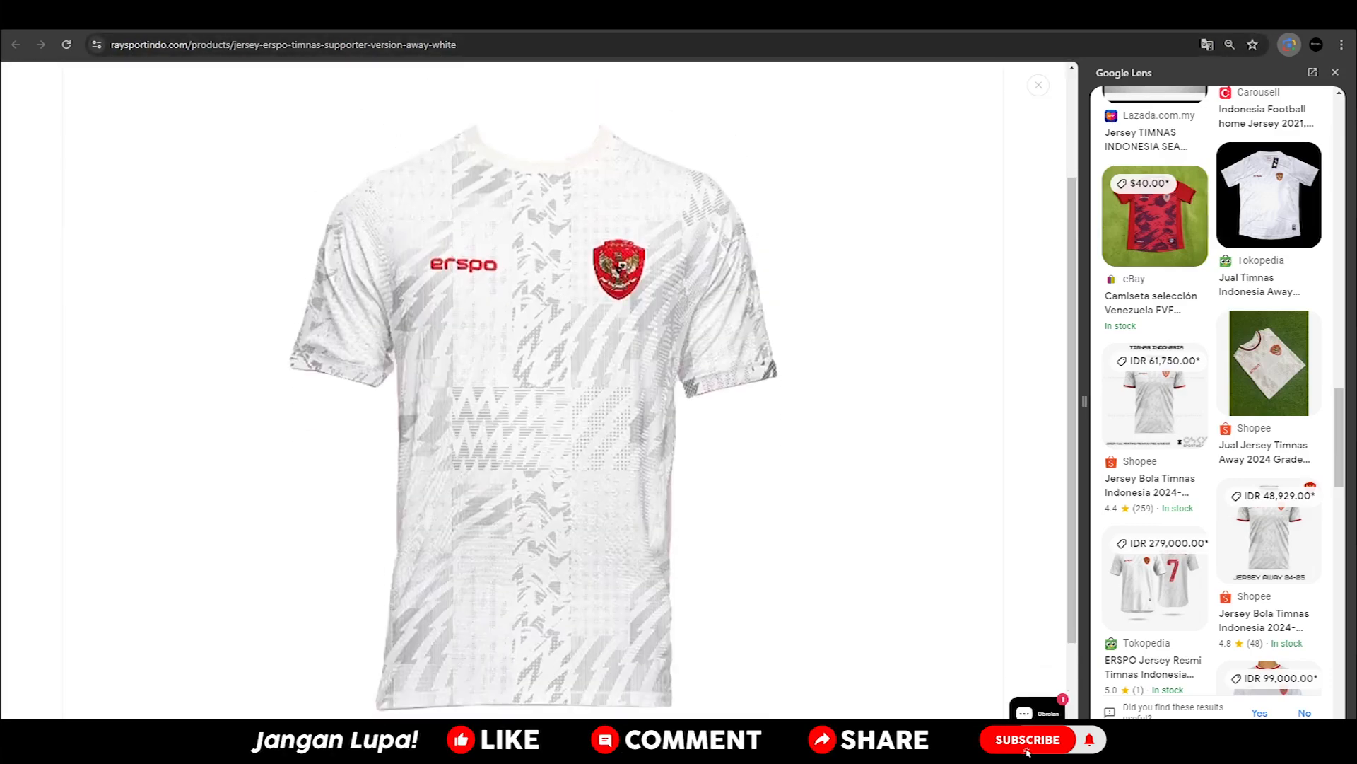
pyautogui.hotkey('ctrl', 'Tab')
pyautogui.click(1255, 14)
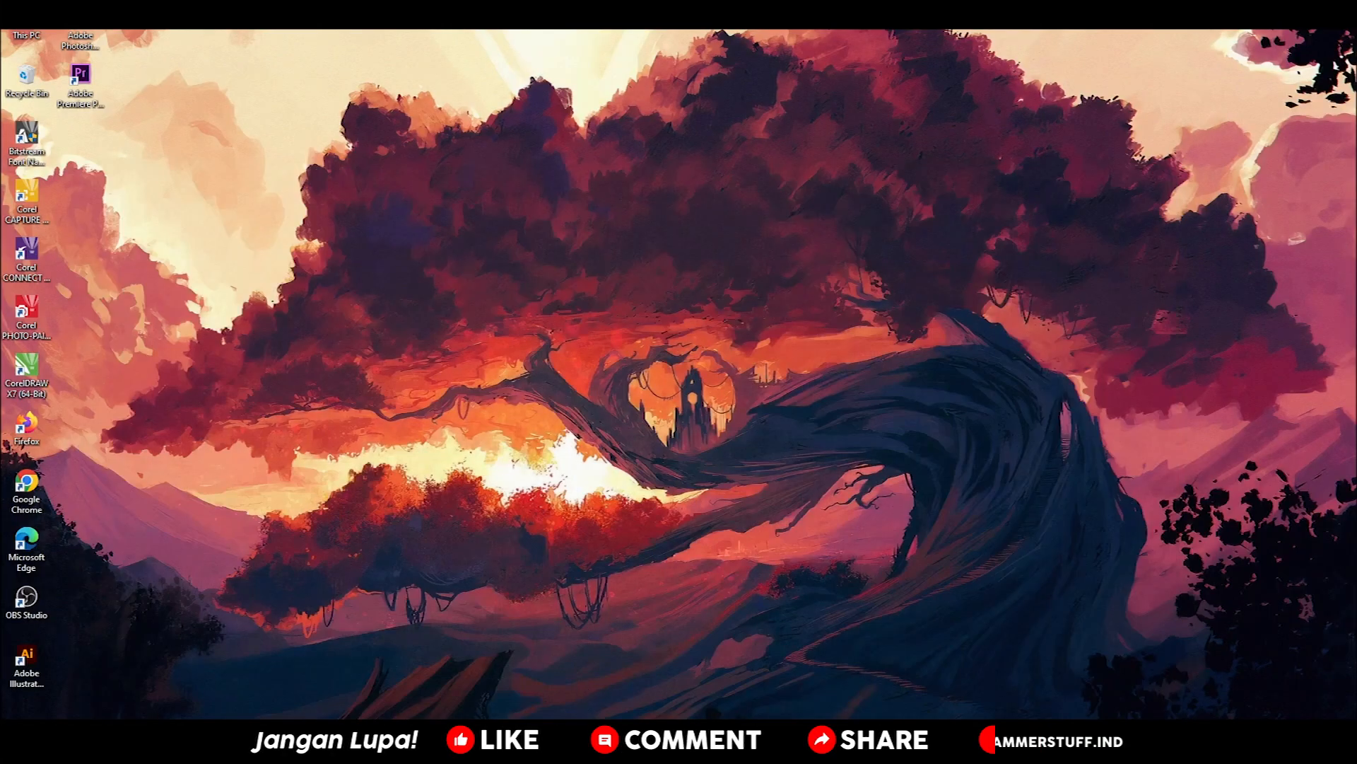
pyautogui.moveTo(456, 743)
pyautogui.click(418, 703)
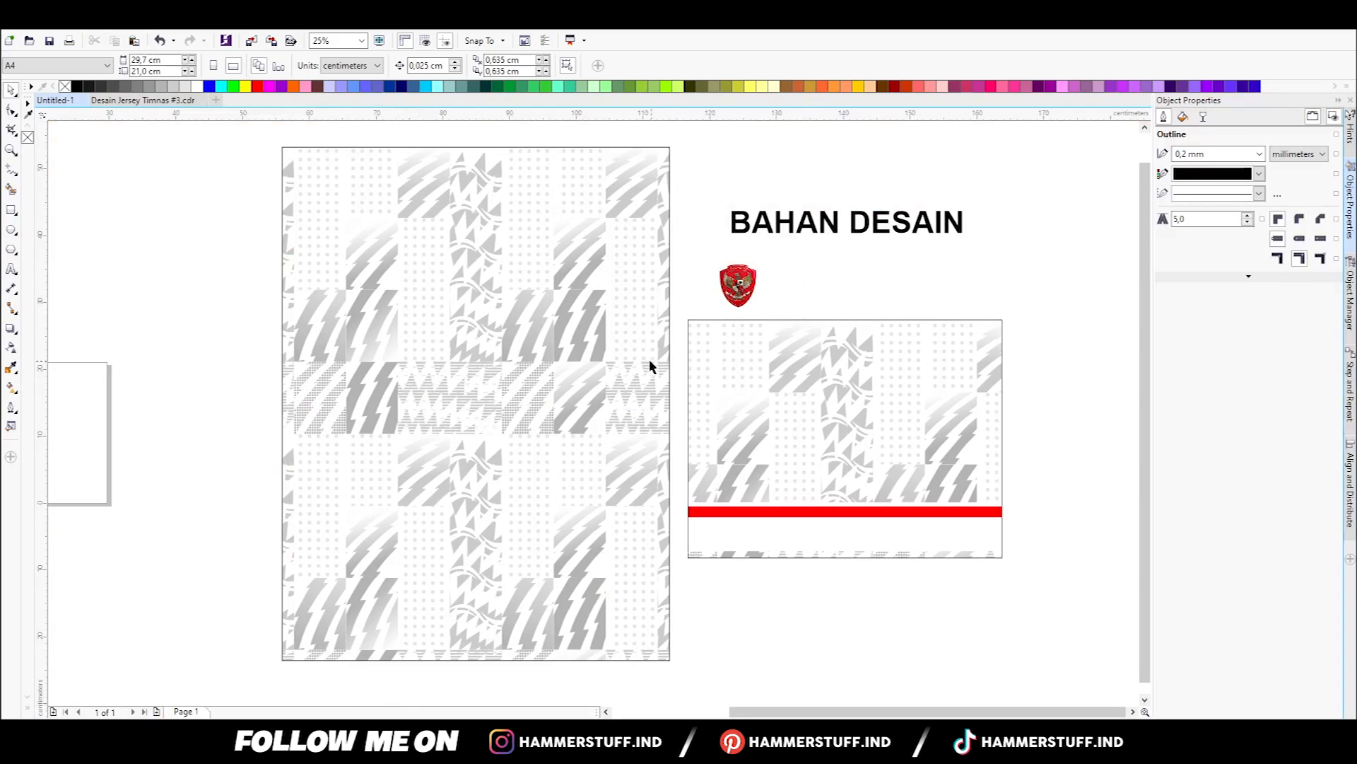
# - Look over the jersey pattern pieces in Desain Jersey Timnas #3.cdr, and return to the Untitled-1 document
pyautogui.hotkey('ctrl', 'Tab')
pyautogui.click(736, 335)
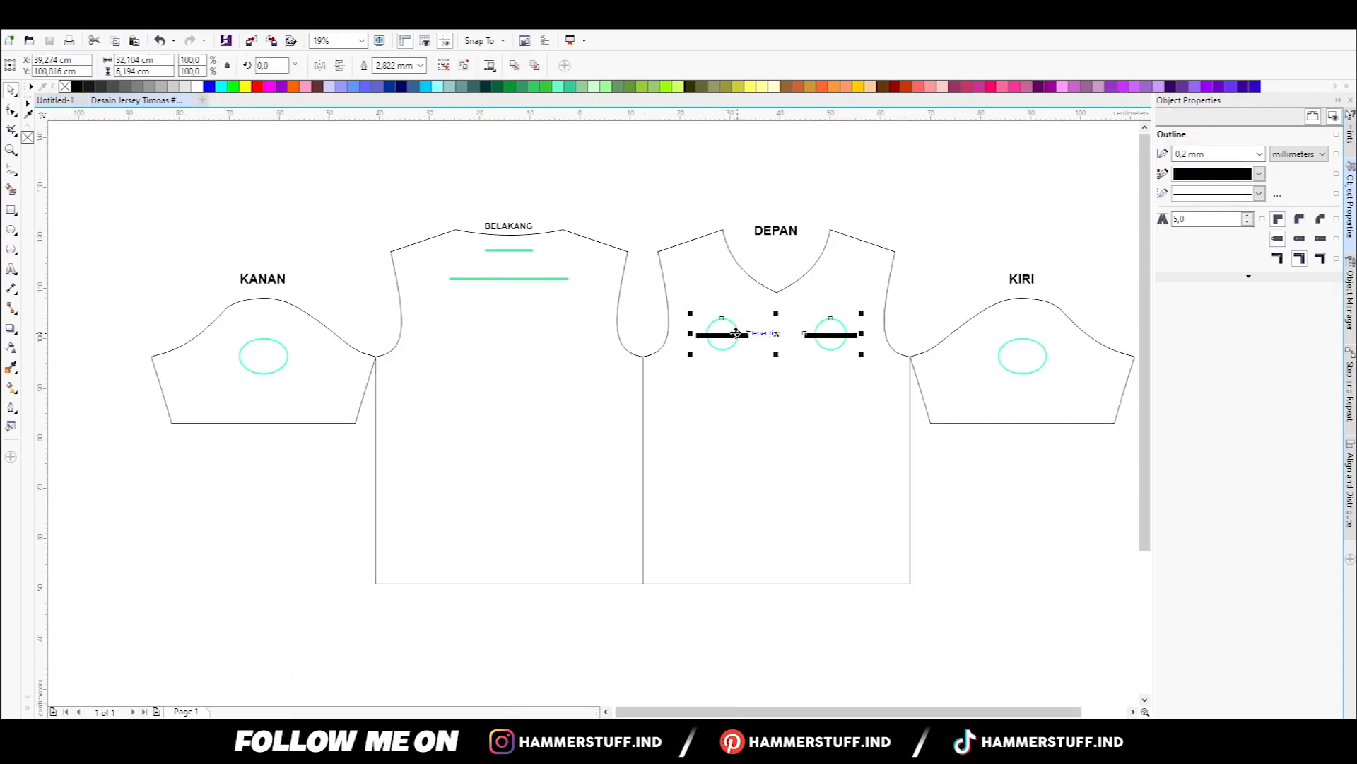
pyautogui.press('Escape')
pyautogui.hotkey('ctrl', 'Tab')
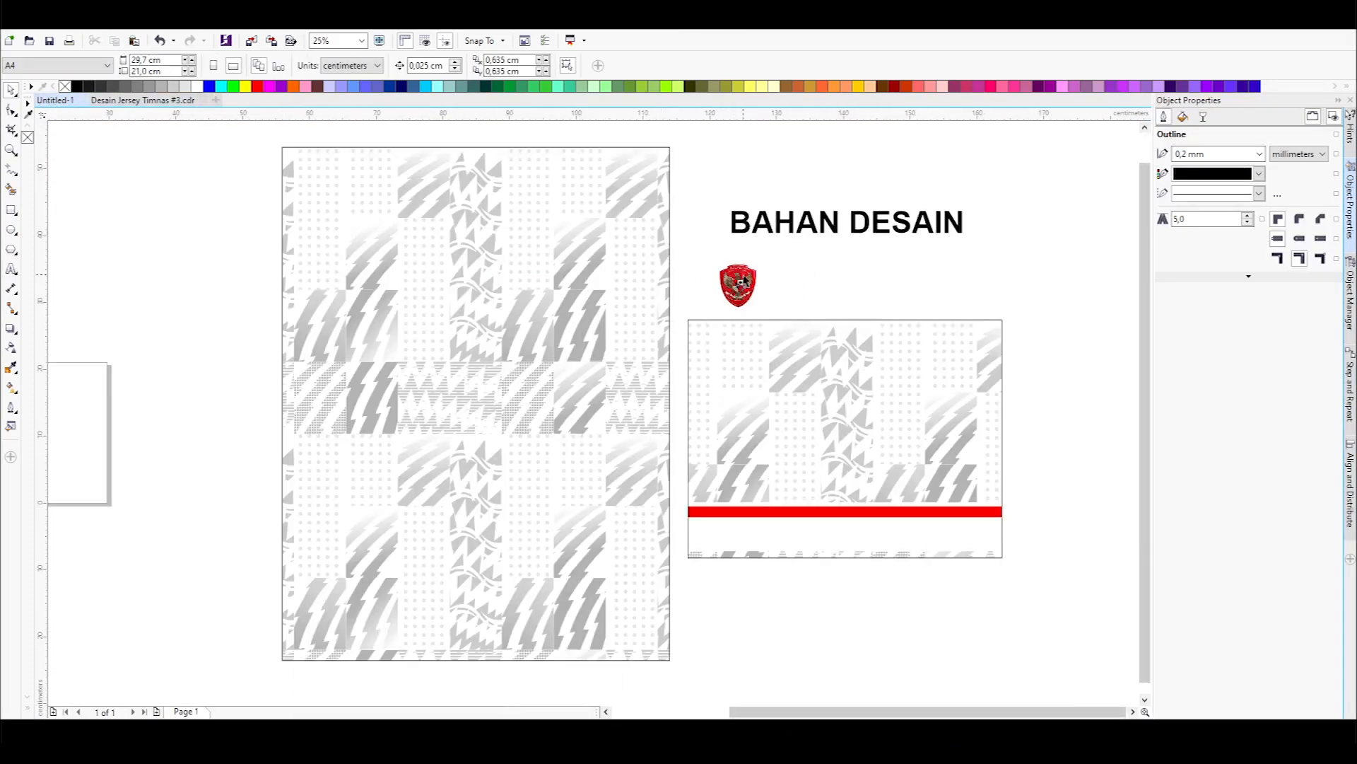
# - Copy the two pattern panels and the crest from Untitled-1 and paste them into Desain Jersey Timnas #3.cdr
pyautogui.click(744, 281)
pyautogui.rightClick(559, 198)
pyautogui.click(602, 334)
pyautogui.hotkey('ctrl', 'Tab')
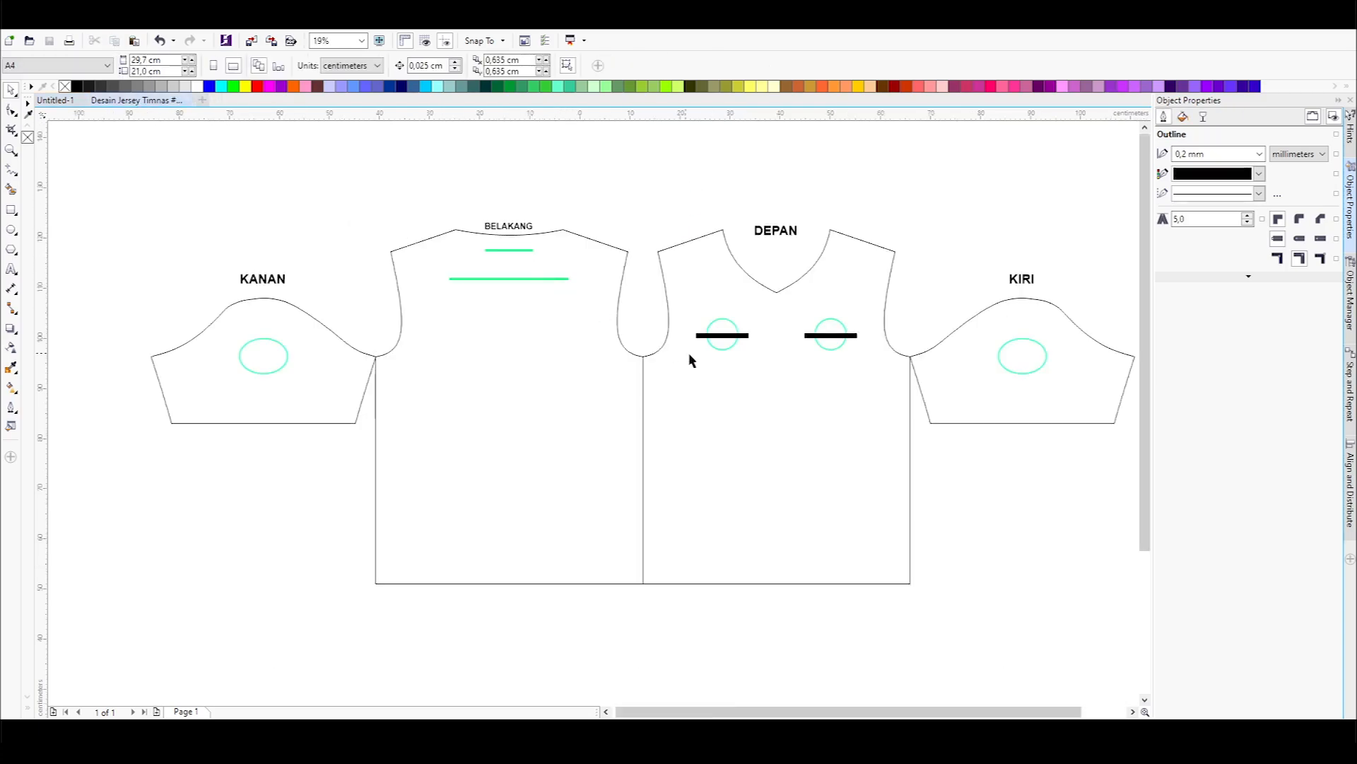
pyautogui.scroll(-2, 671, 352)
pyautogui.rightClick(702, 264)
pyautogui.click(743, 349)
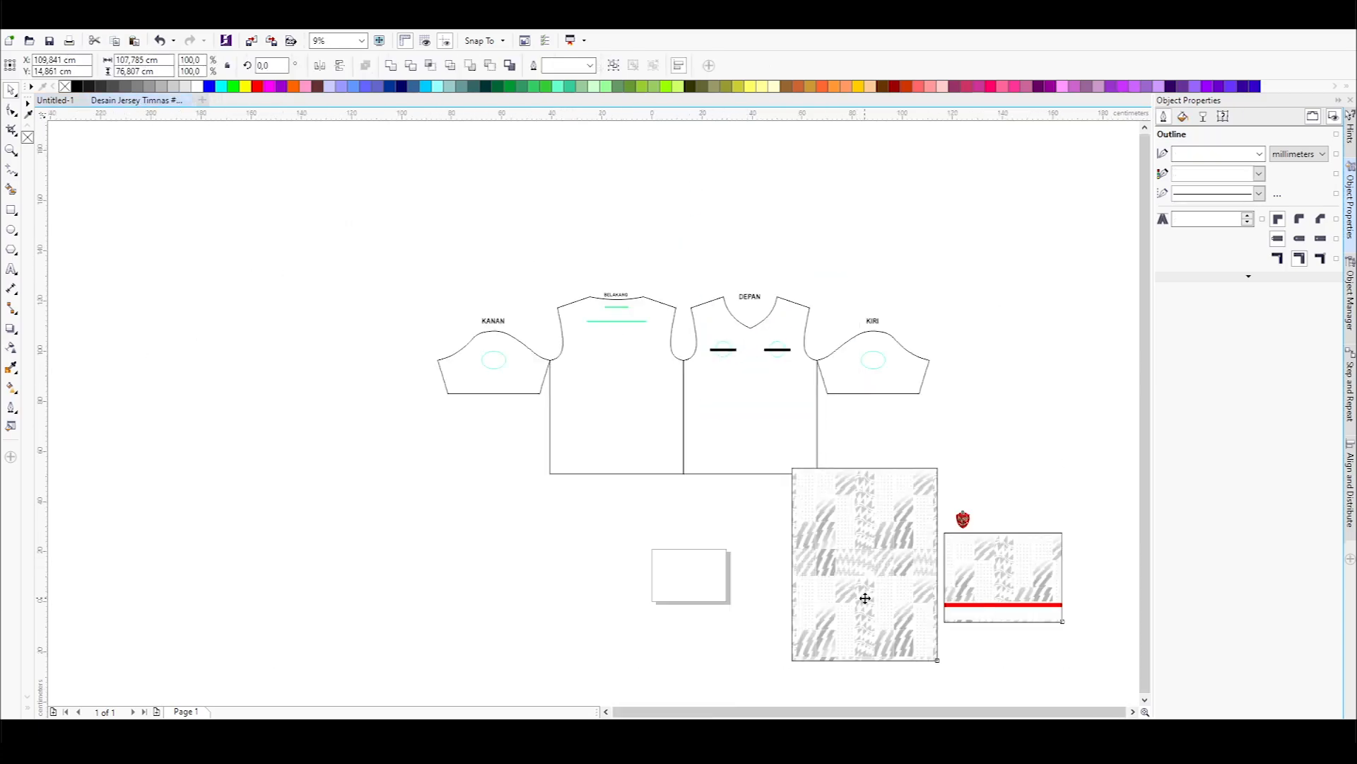
# - Move the pasted pattern panels and crest to the empty area beside the KIRI sleeve
pyautogui.moveTo(865, 598); pyautogui.dragTo(1030, 418)
pyautogui.scroll(-1, 888, 398)
pyautogui.scroll(2, 1000, 385)
pyautogui.press('Escape')
pyautogui.scroll(-1, 779, 379)
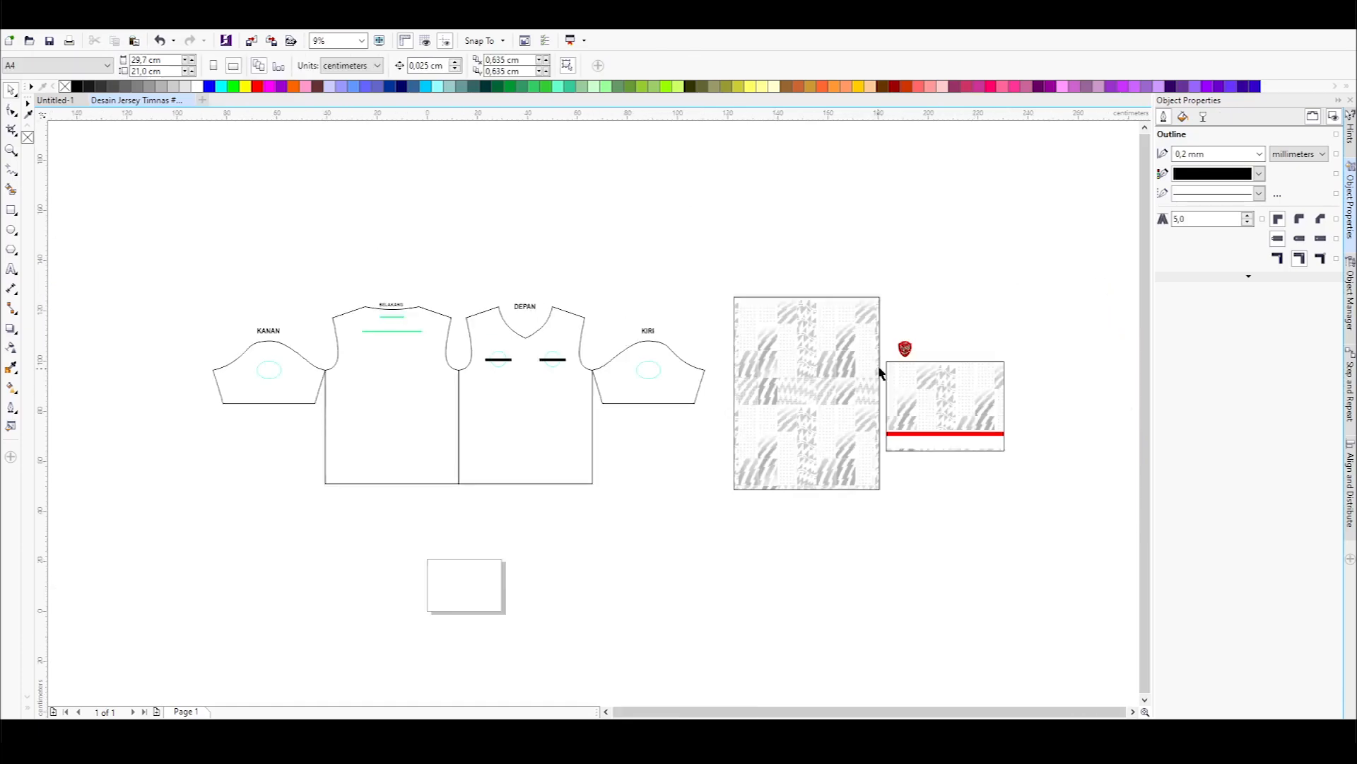
# - Centre the large pattern panel horizontally and vertically on the DEPAN front piece
pyautogui.scroll(2, 880, 373)
pyautogui.scroll(-2, 609, 379)
pyautogui.scroll(2, 636, 372)
pyautogui.click(636, 372)
pyautogui.scroll(-2, 603, 381)
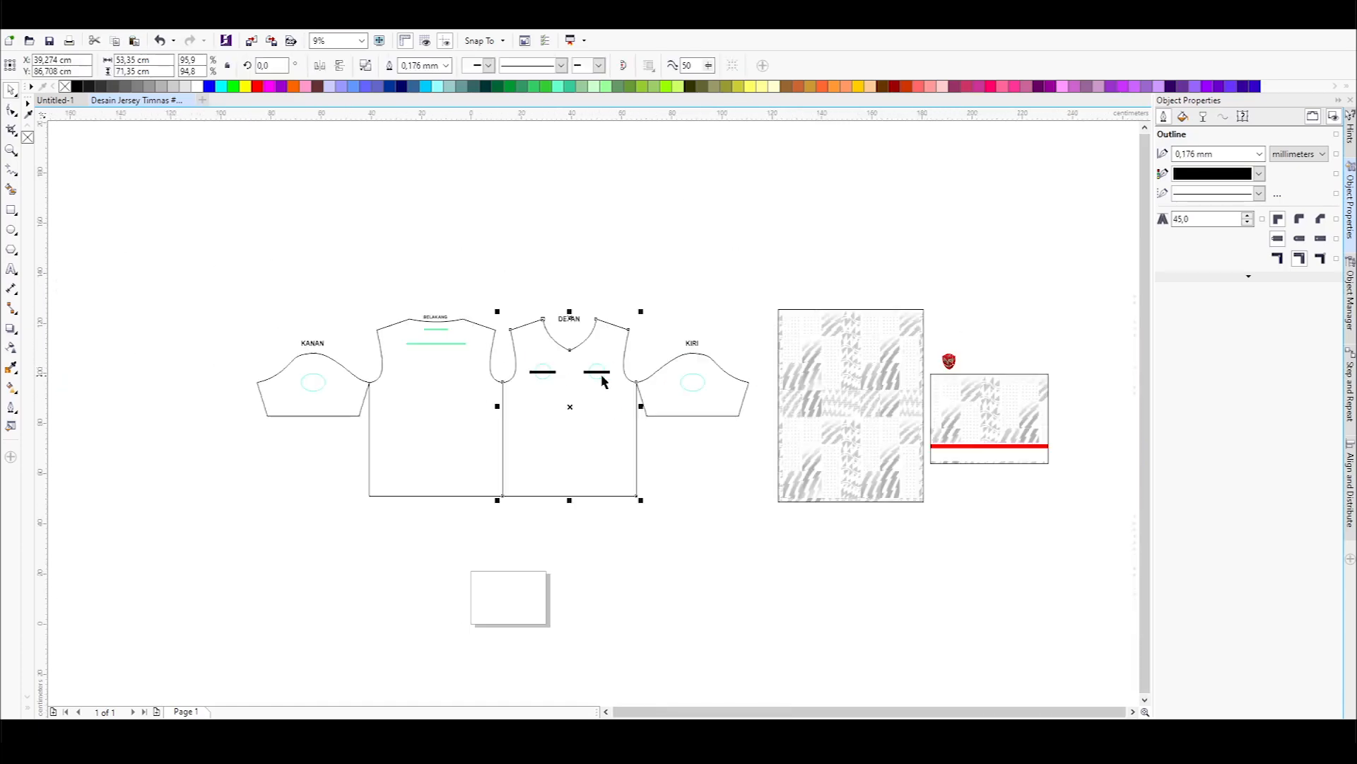
pyautogui.scroll(2, 626, 381)
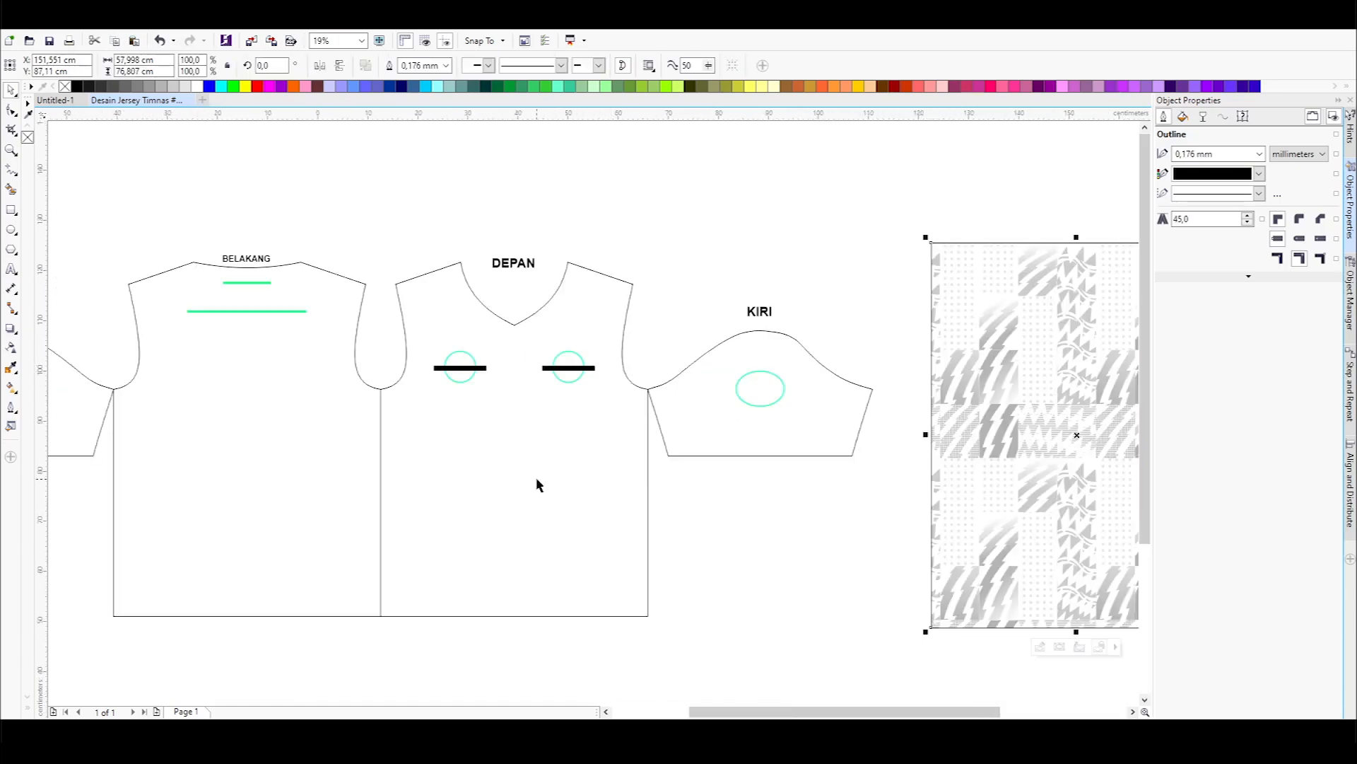
pyautogui.click(515, 435)
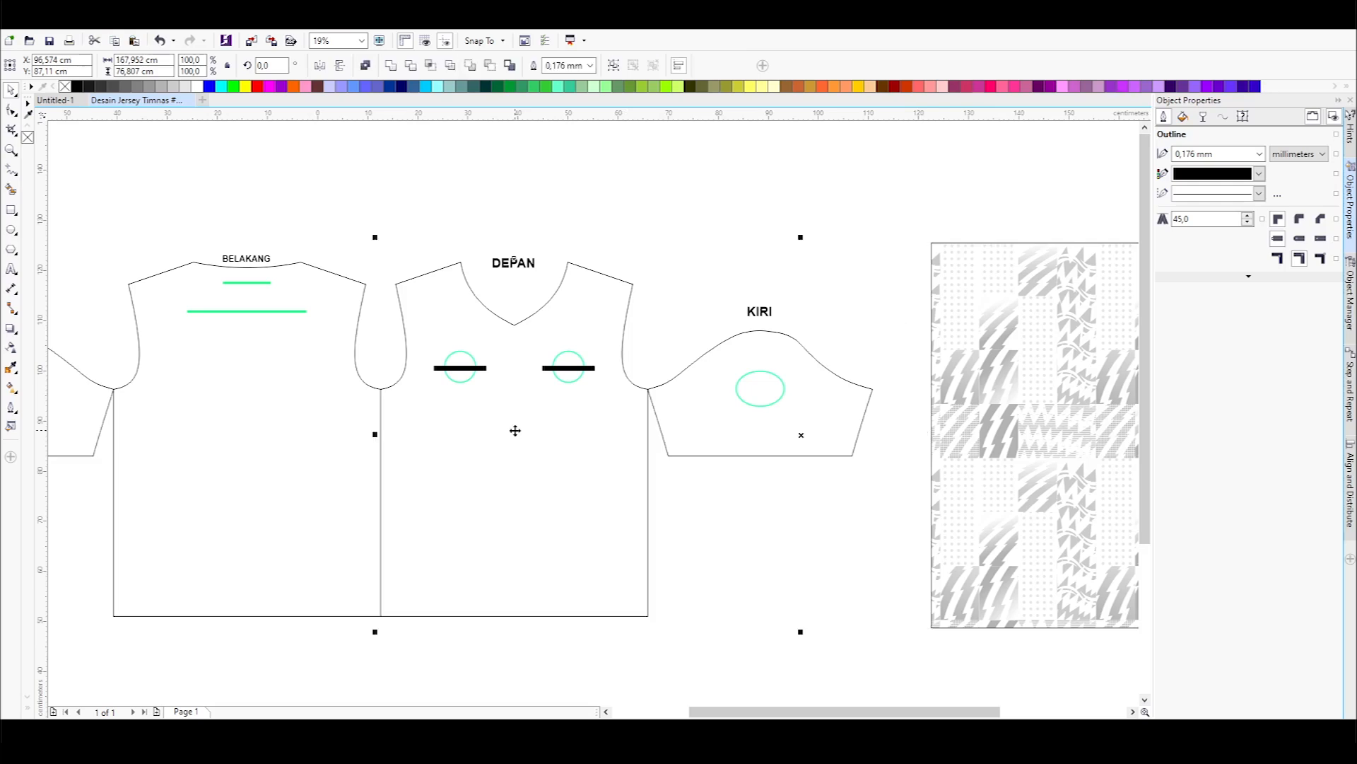
pyautogui.click(678, 66)
pyautogui.click(1192, 133)
pyautogui.click(1192, 152)
pyautogui.click(824, 243)
# - Cut the centred large pattern panel and turn the DEPAN front piece into an empty PowerClip frame
pyautogui.click(569, 314)
pyautogui.rightClick(516, 313)
pyautogui.click(557, 501)
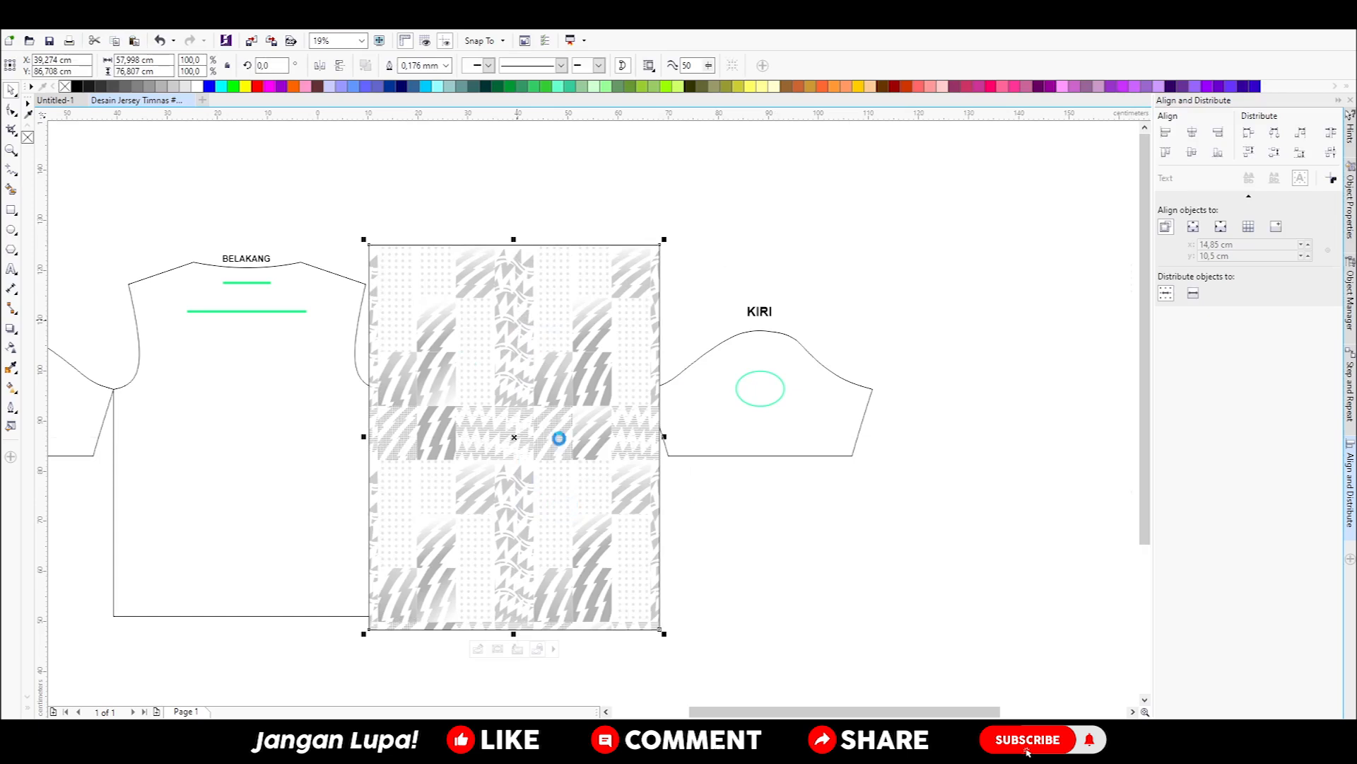
pyautogui.click(506, 379)
pyautogui.rightClick(505, 379)
pyautogui.moveTo(646, 33)
pyautogui.click(744, 41)
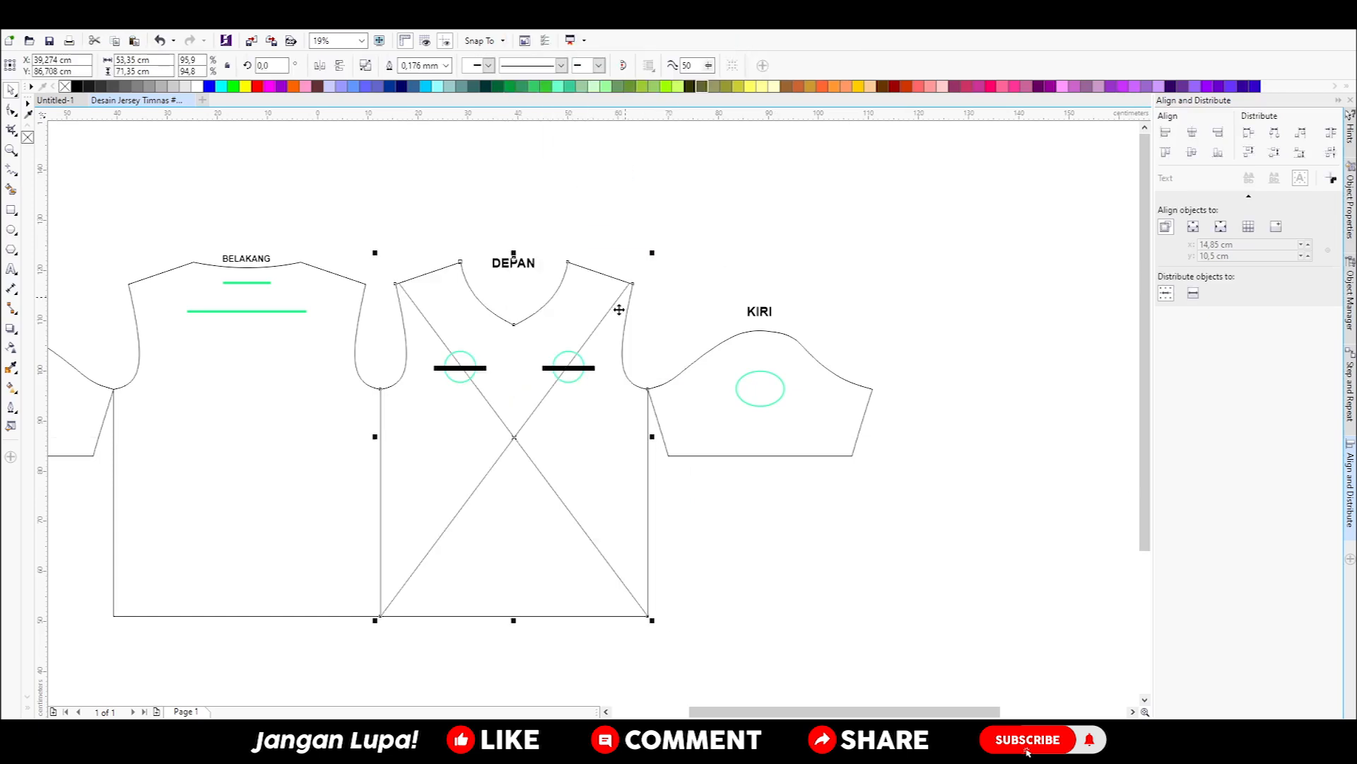
# - Open the DEPAN front's PowerClip for editing and paste the large pattern panel inside it
pyautogui.rightClick(520, 578)
pyautogui.click(591, 210)
pyautogui.rightClick(639, 246)
pyautogui.click(670, 338)
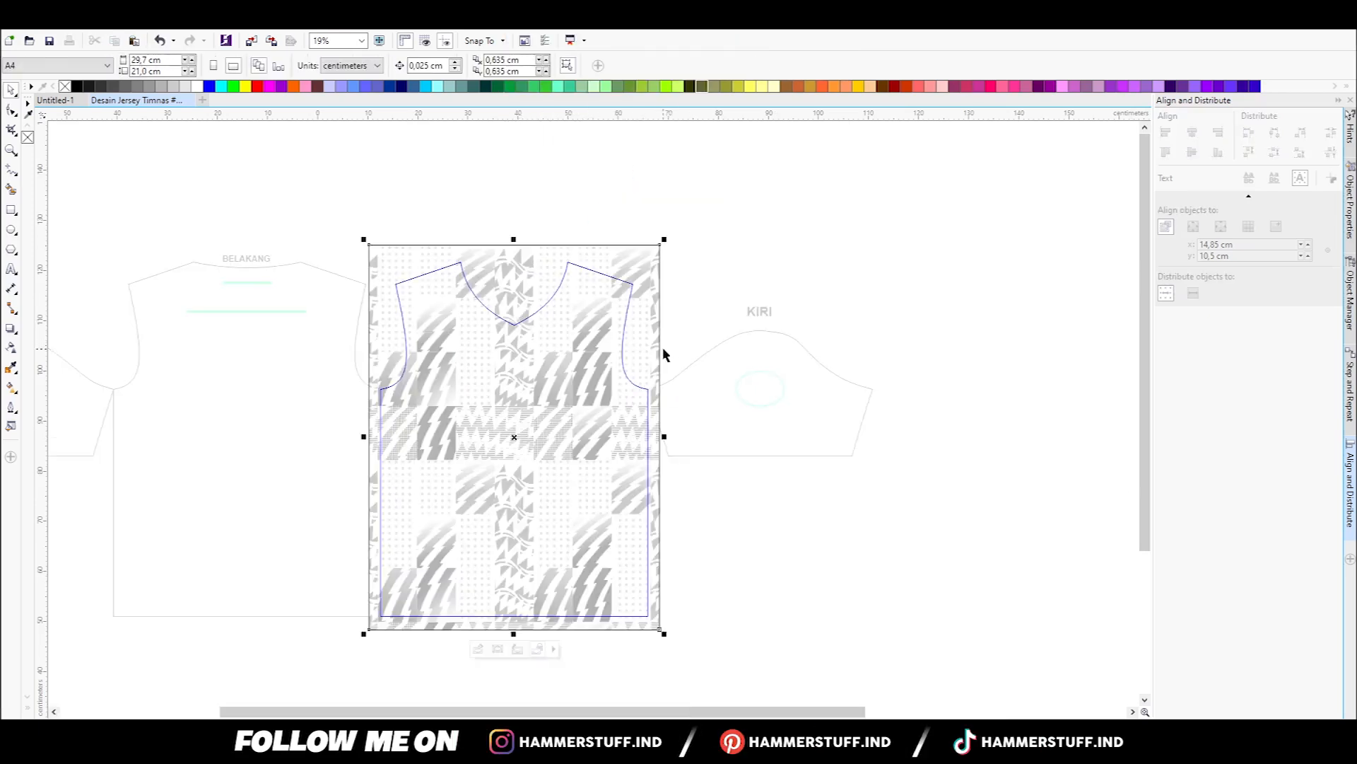
# - Extract the panel's contents, send them to the back and delete the leftover frame to finish the front's PowerClip
pyautogui.click(518, 648)
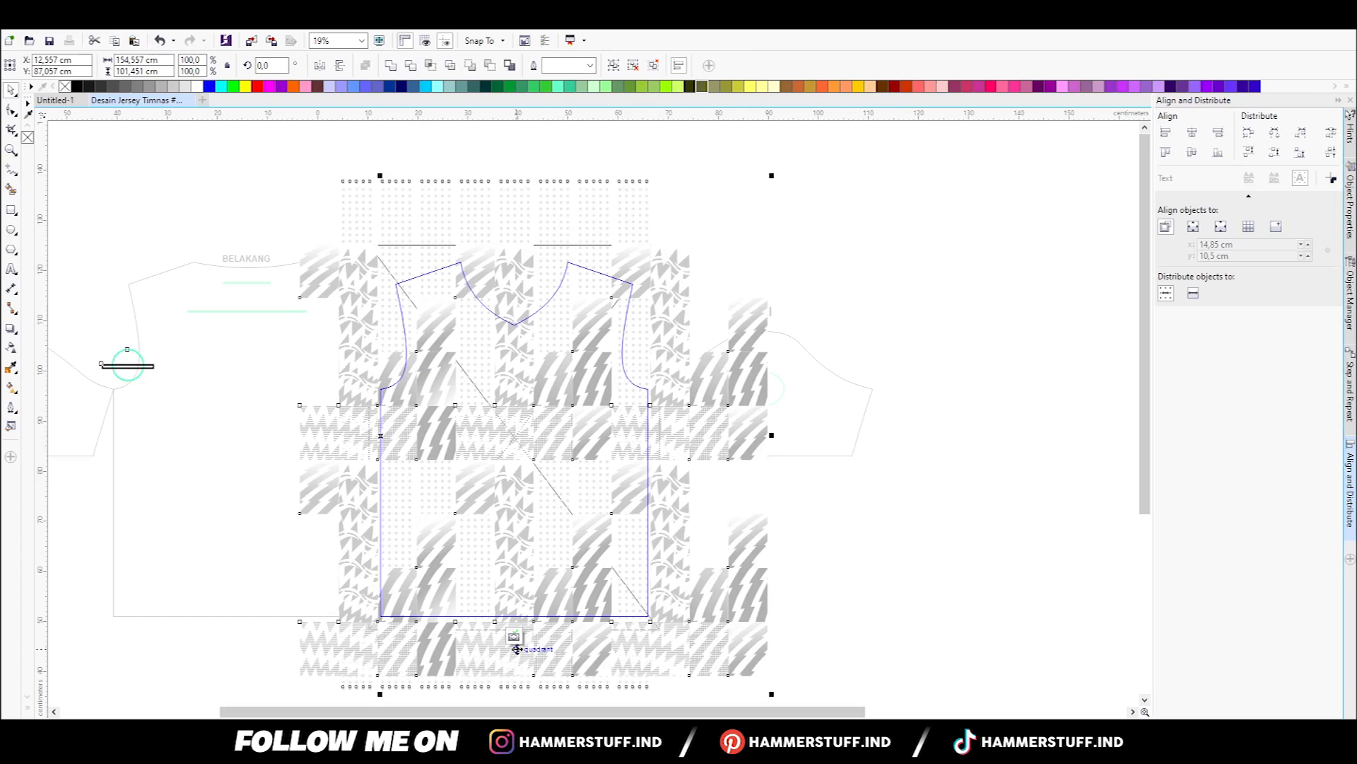
pyautogui.hotkey('shift', 'pagedown')
pyautogui.rightClick(543, 365)
pyautogui.click(606, 533)
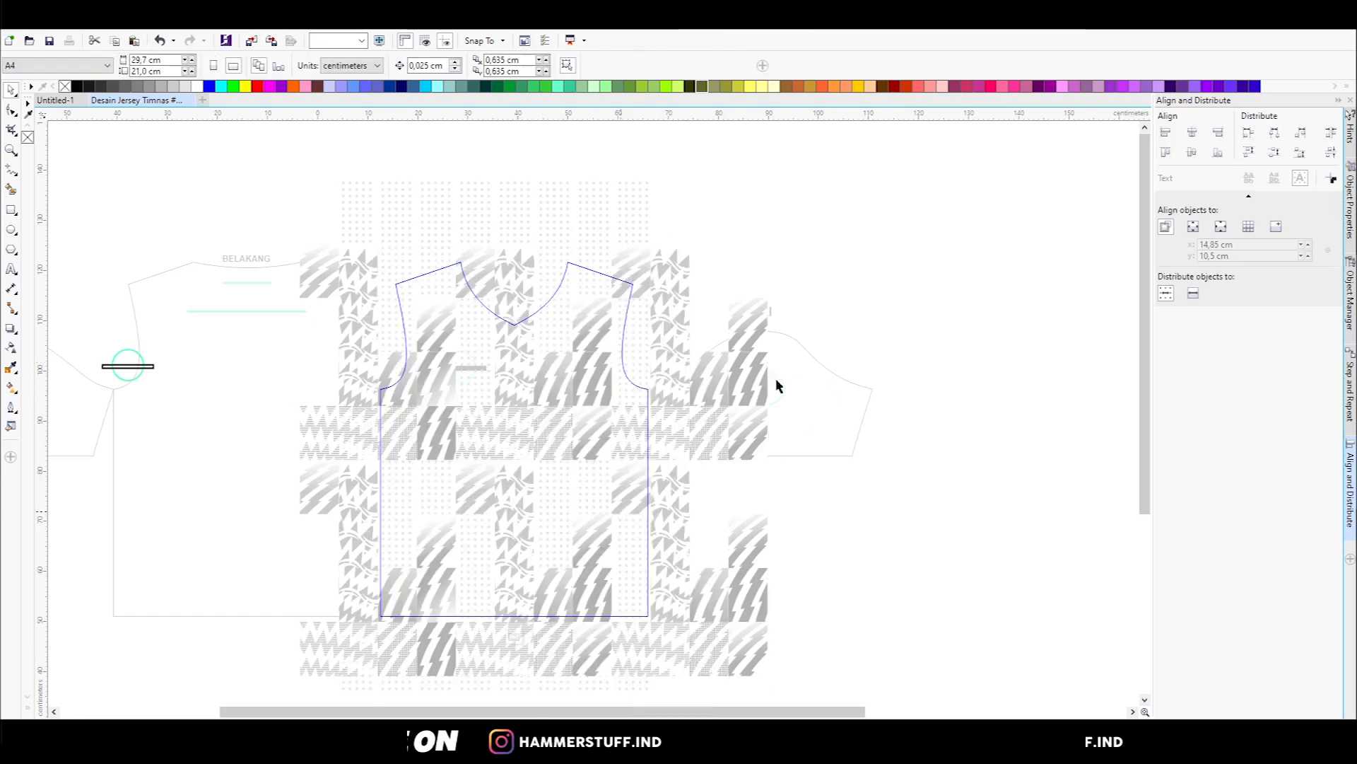
pyautogui.click(530, 633)
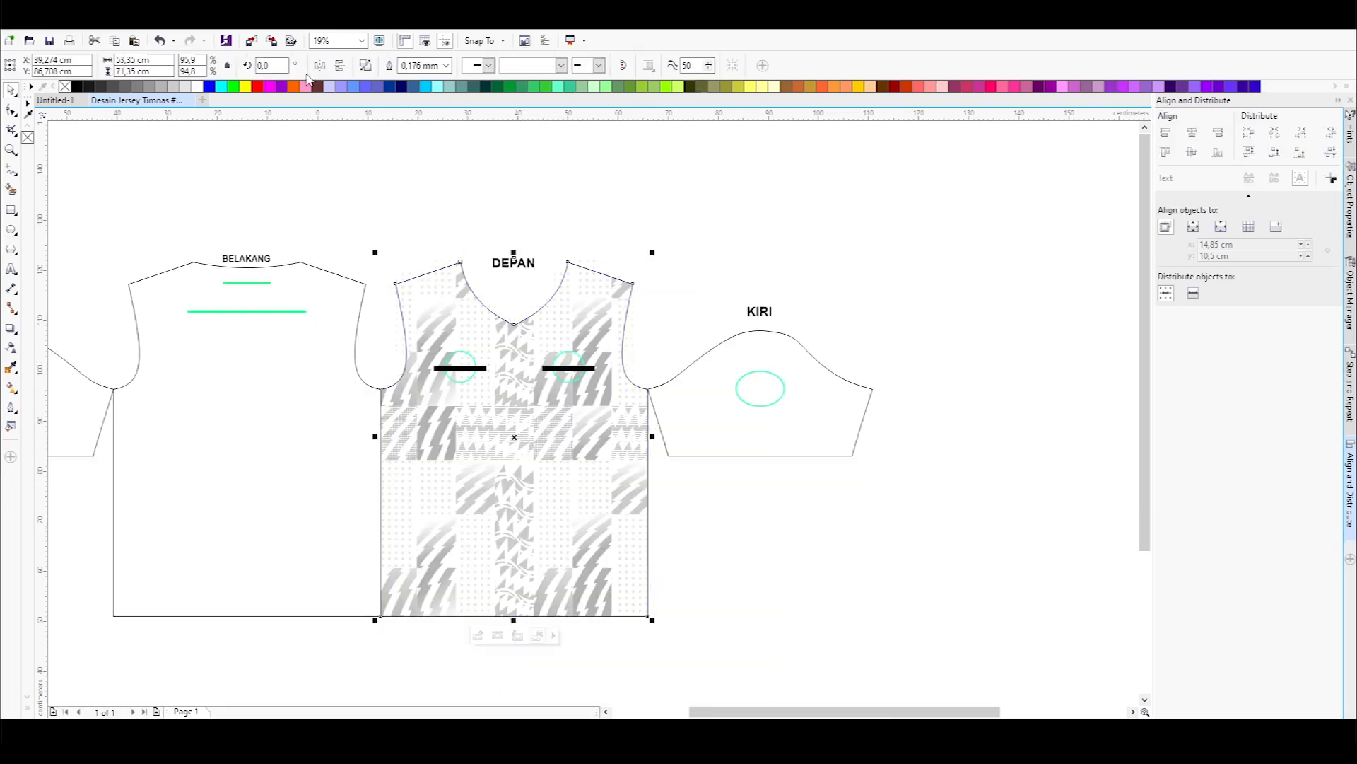
# - Fill all the jersey pieces with white
pyautogui.hotkey('ctrl', 'a')
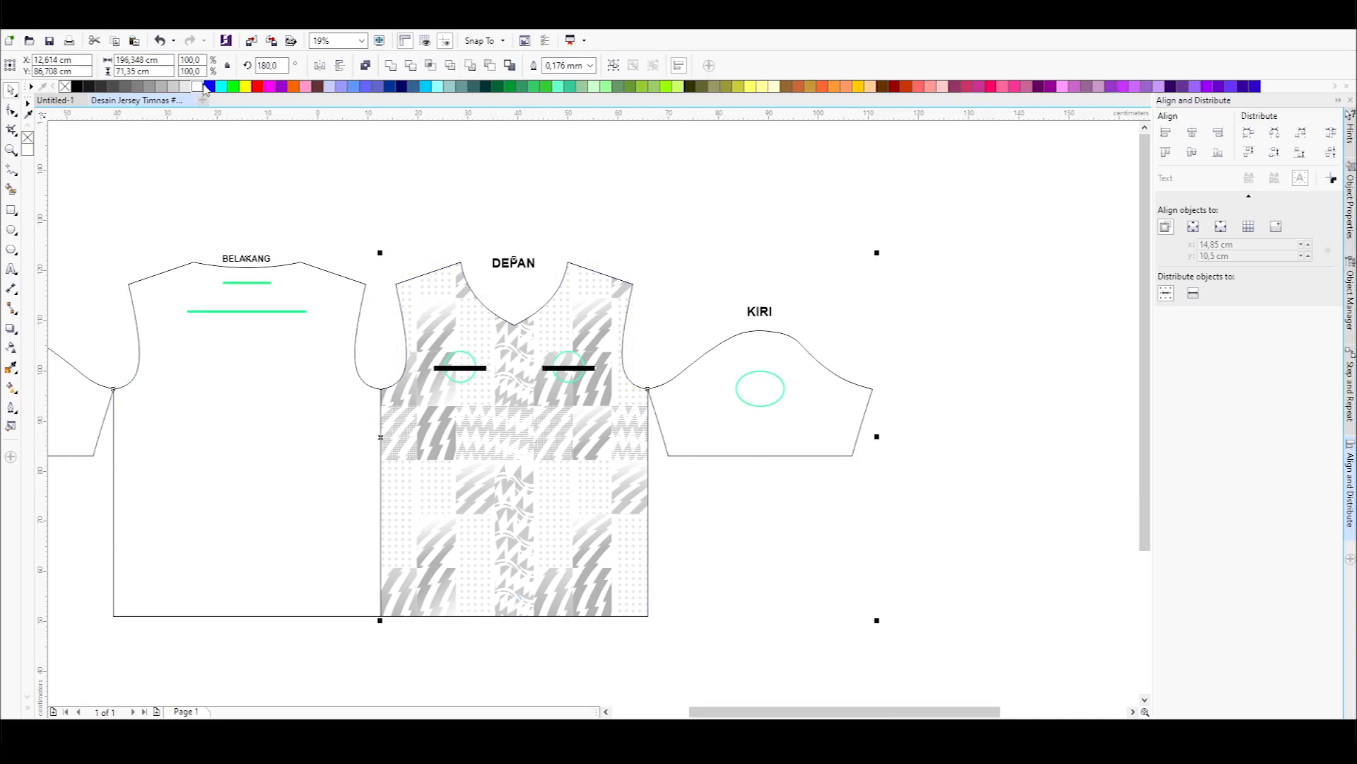
pyautogui.click(635, 237)
# - Move the small sleeve pattern panel and the crest closer to the KIRI sleeve
pyautogui.scroll(-1, 647, 366)
pyautogui.moveTo(815, 288); pyautogui.dragTo(1082, 480)
pyautogui.moveTo(1030, 425); pyautogui.dragTo(867, 426)
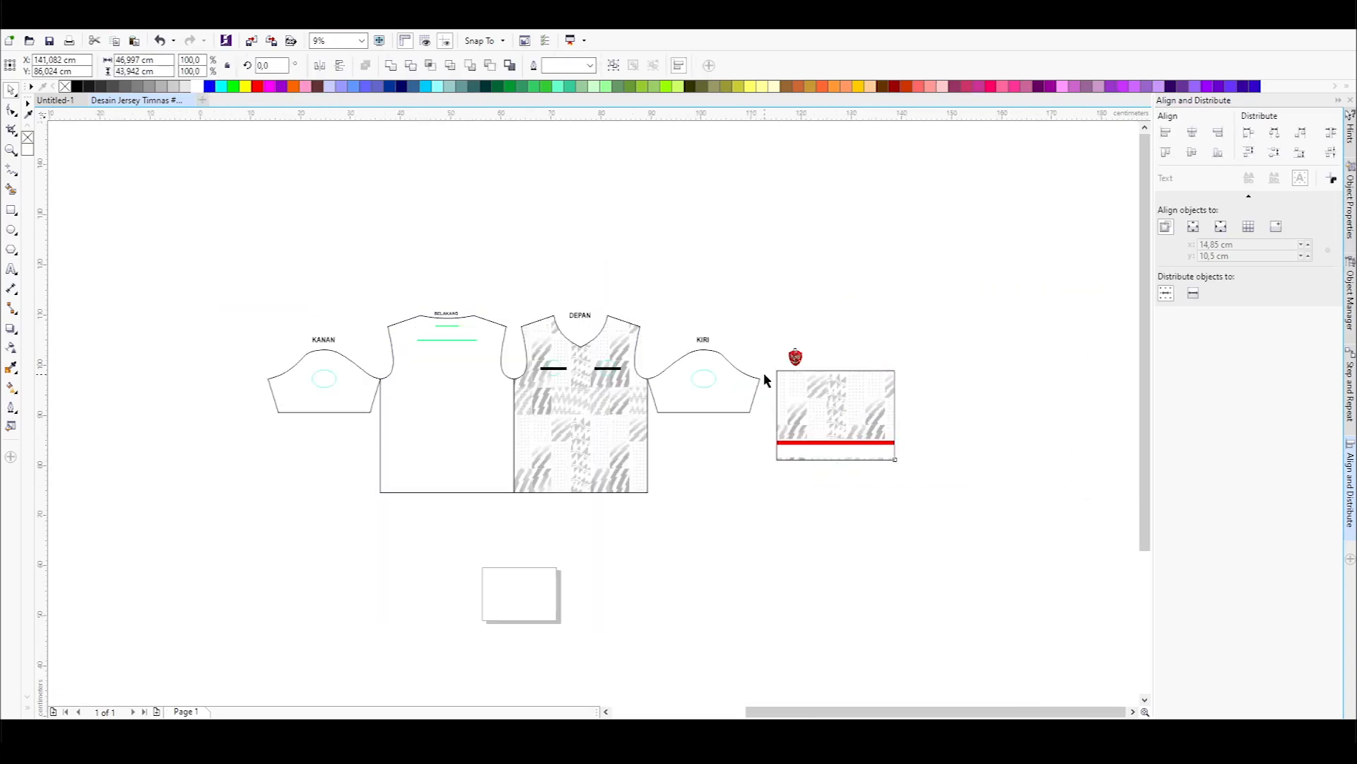
# - Centre the small sleeve pattern panel horizontally and vertically on the KIRI sleeve
pyautogui.scroll(1, 764, 375)
pyautogui.click(769, 376)
pyautogui.click(914, 412)
pyautogui.keyDown('shift'); pyautogui.click(720, 396); pyautogui.keyUp('shift')
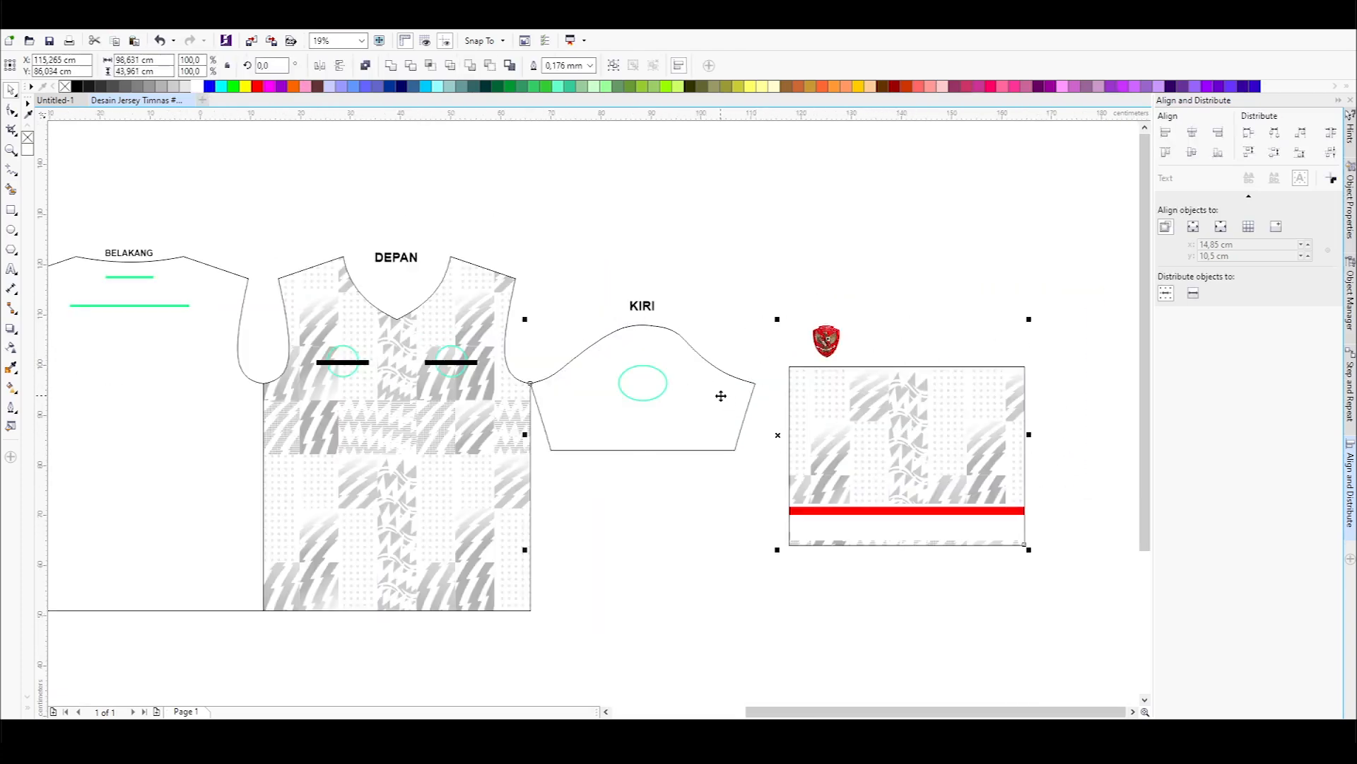
pyautogui.click(1192, 133)
pyautogui.click(1192, 152)
pyautogui.click(782, 306)
# - Cut the centred sleeve pattern panel and turn the KIRI sleeve into an empty PowerClip frame
pyautogui.click(671, 374)
pyautogui.rightClick(646, 381)
pyautogui.click(683, 503)
pyautogui.click(653, 420)
pyautogui.rightClick(665, 418)
pyautogui.moveTo(817, 74)
pyautogui.click(860, 78)
# - Paste the sleeve pattern panel inside the KIRI sleeve's PowerClip and extract its contents, sent to the back
pyautogui.rightClick(644, 432)
pyautogui.click(714, 64)
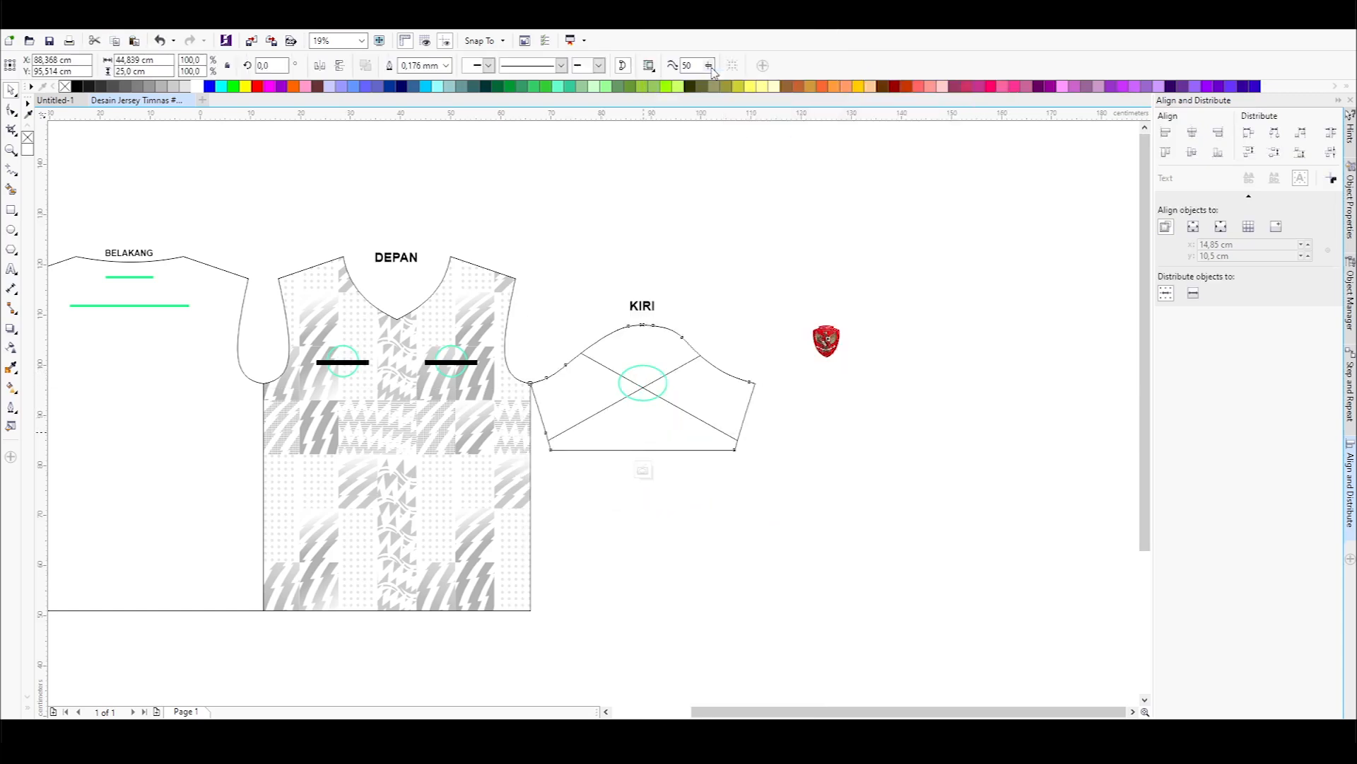
pyautogui.rightClick(727, 285)
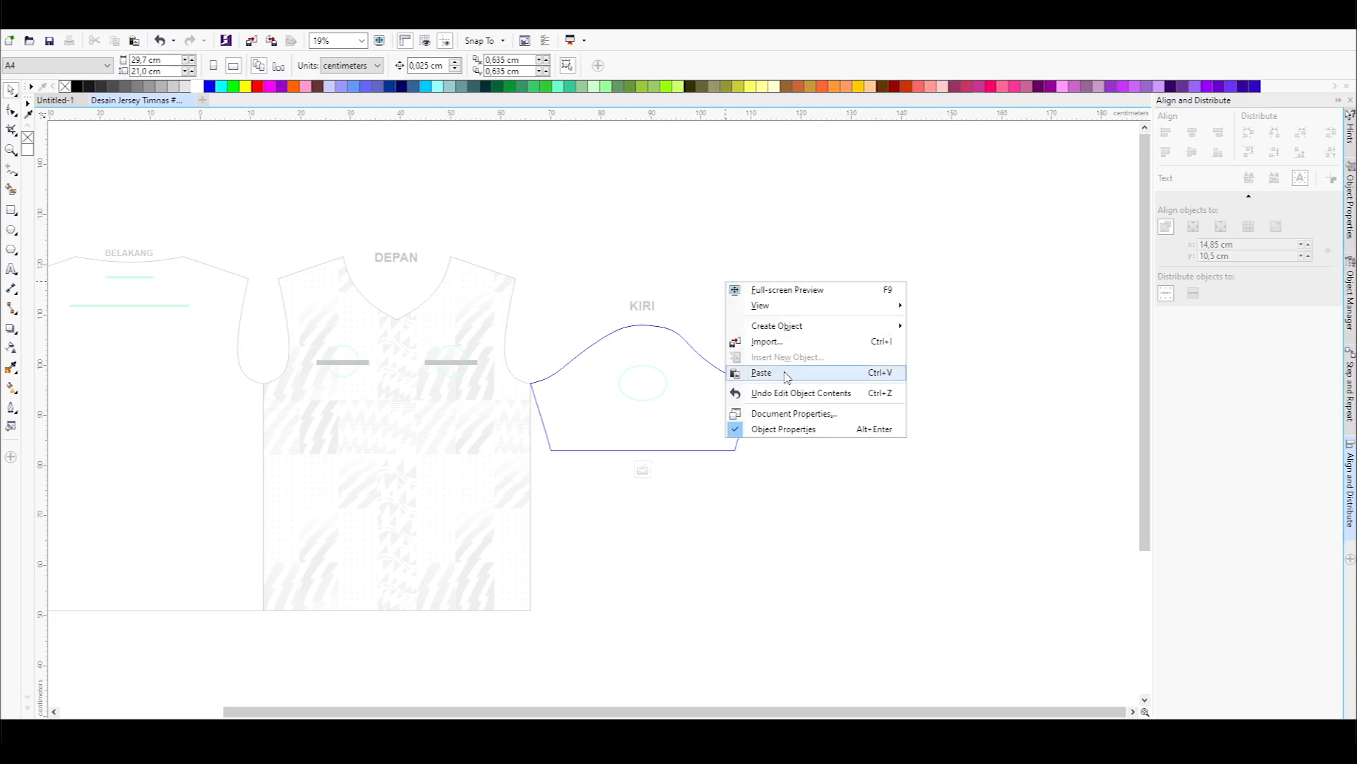
pyautogui.click(753, 372)
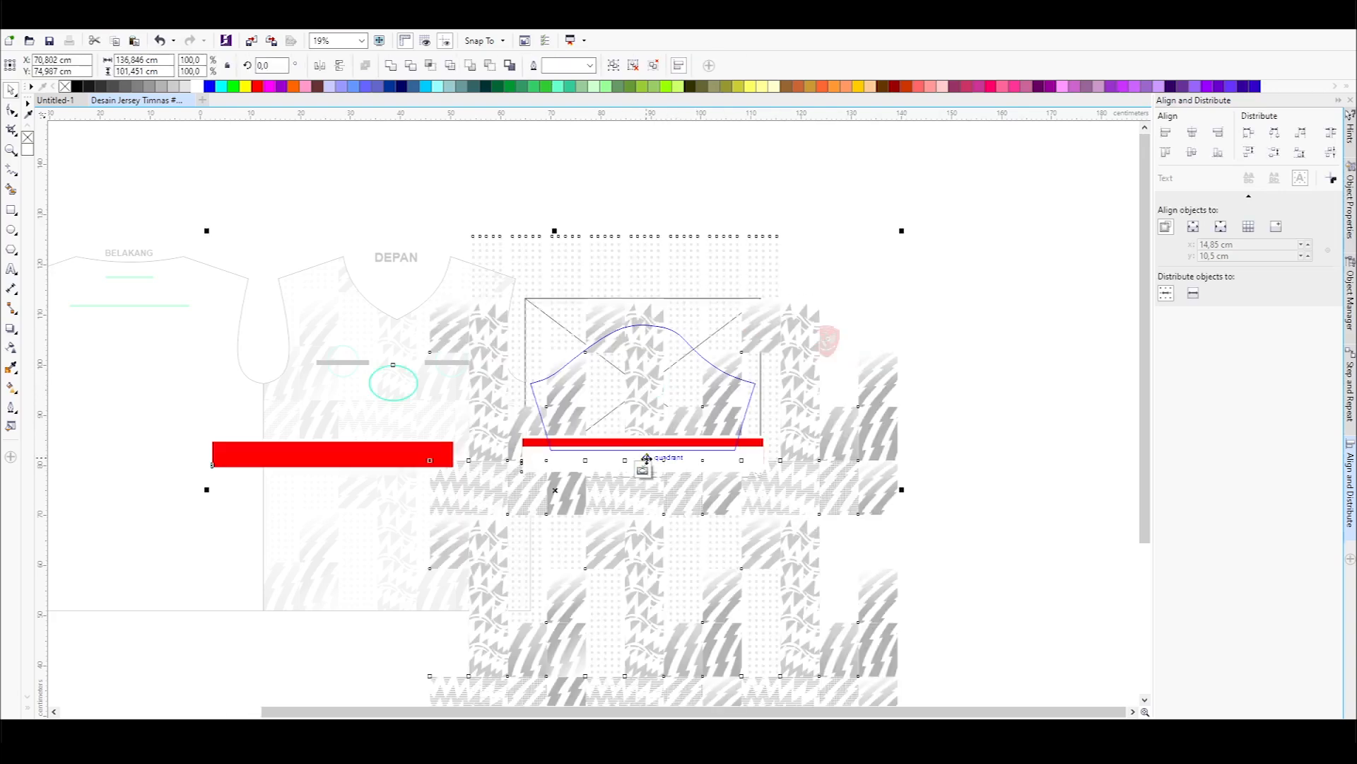
# - Delete the panel's leftover frame and finish editing the KIRI sleeve's PowerClip
pyautogui.click(802, 272)
pyautogui.click(667, 360)
pyautogui.rightClick(625, 375)
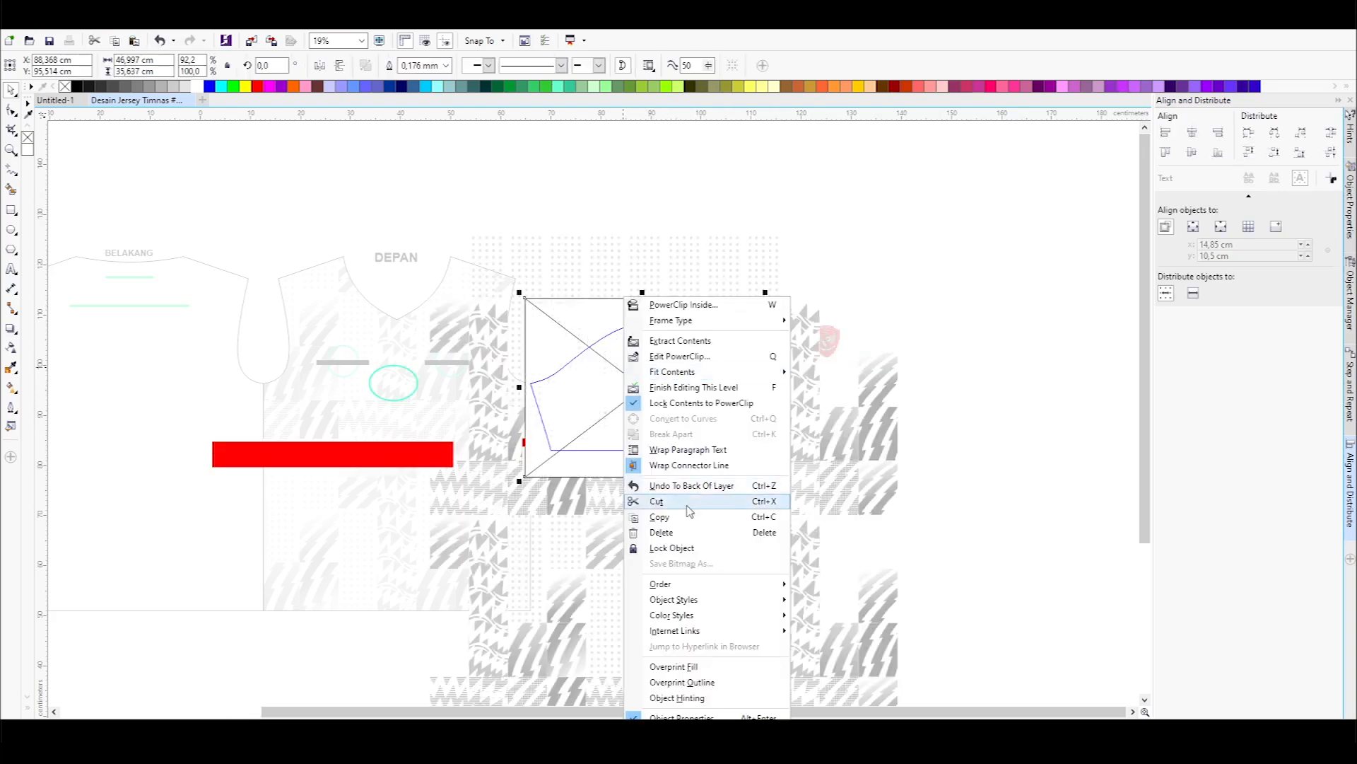
pyautogui.click(672, 534)
pyautogui.click(642, 470)
pyautogui.click(613, 264)
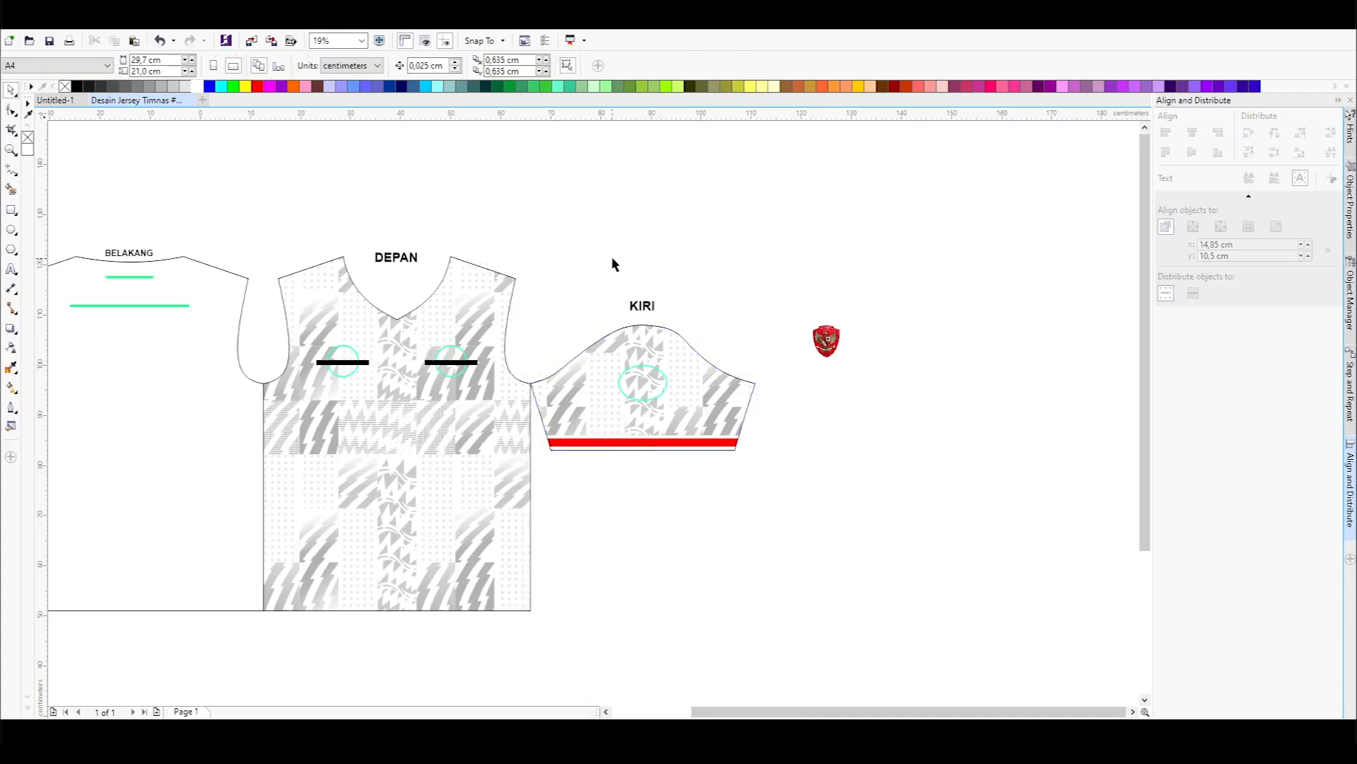
# - Move the red crest onto the DEPAN front's chest guide circle nearest the KIRI sleeve
pyautogui.scroll(7, 826, 341)
pyautogui.scroll(-3, 934, 366)
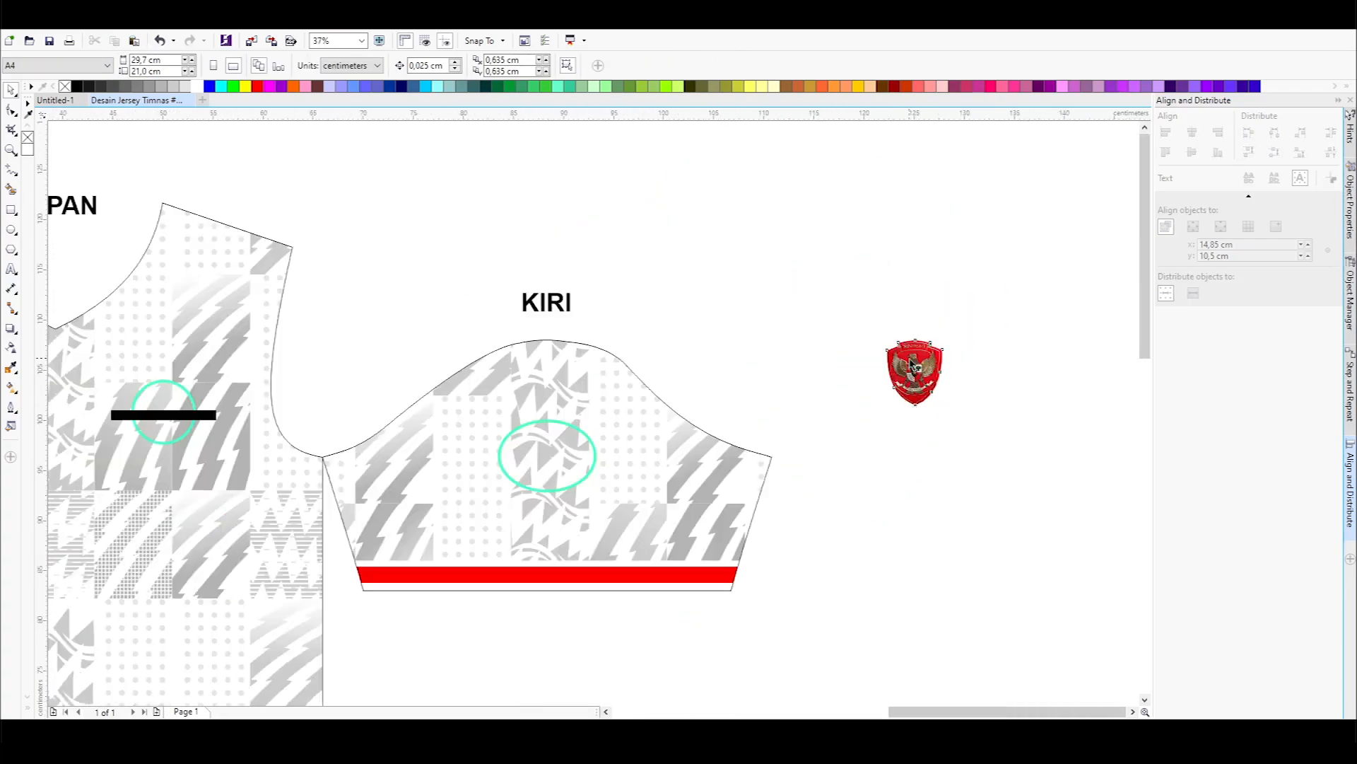
pyautogui.click(925, 368)
pyautogui.scroll(-1, 923, 368)
pyautogui.scroll(1, 647, 371)
pyautogui.click(454, 410)
pyautogui.scroll(-1, 647, 328)
pyautogui.moveTo(906, 351); pyautogui.dragTo(561, 397)
pyautogui.scroll(2, 525, 369)
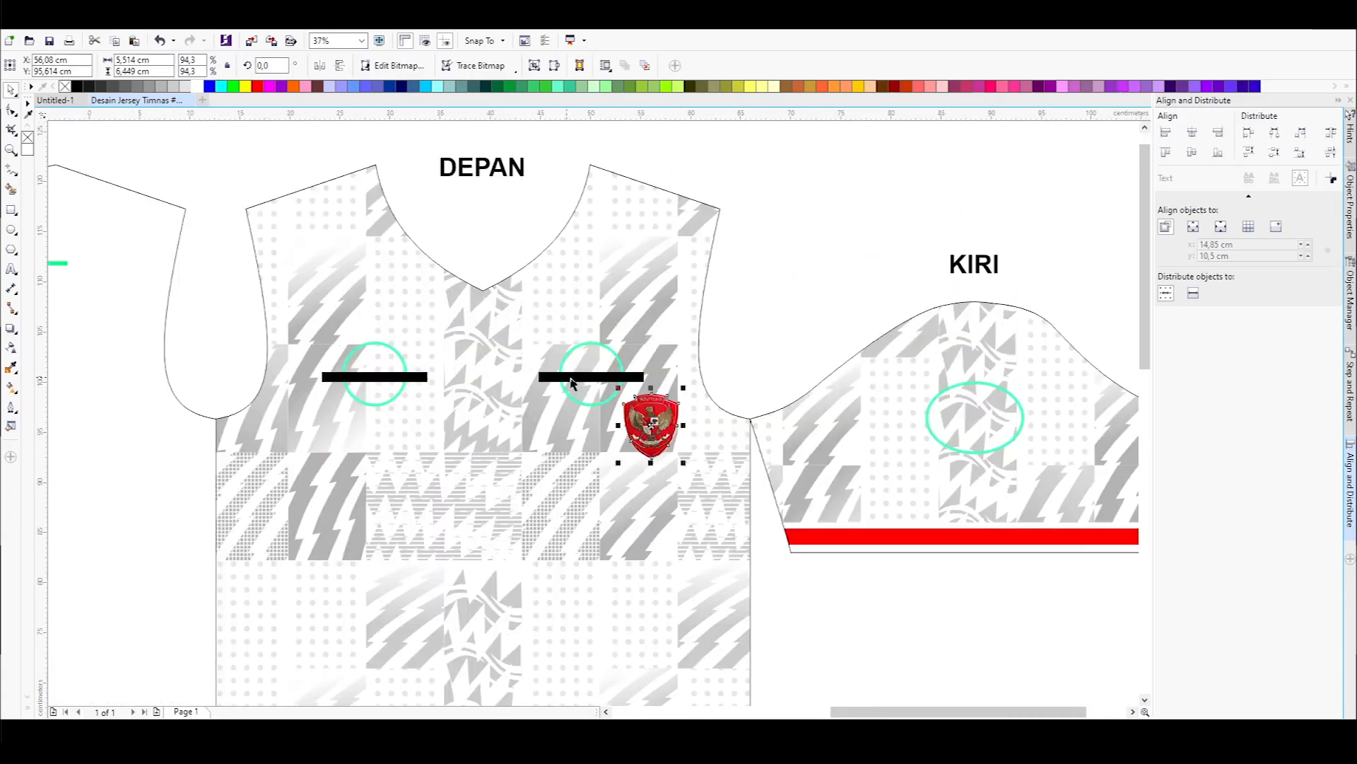
pyautogui.moveTo(721, 475); pyautogui.dragTo(601, 374)
# - Enlarge the crest to about 5.96 × 6.97 cm and position it over the chest guide circle
pyautogui.scroll(2, 671, 362)
pyautogui.moveTo(739, 259); pyautogui.dragTo(759, 249)
pyautogui.moveTo(664, 313); pyautogui.dragTo(665, 311)
pyautogui.scroll(-1, 960, 304)
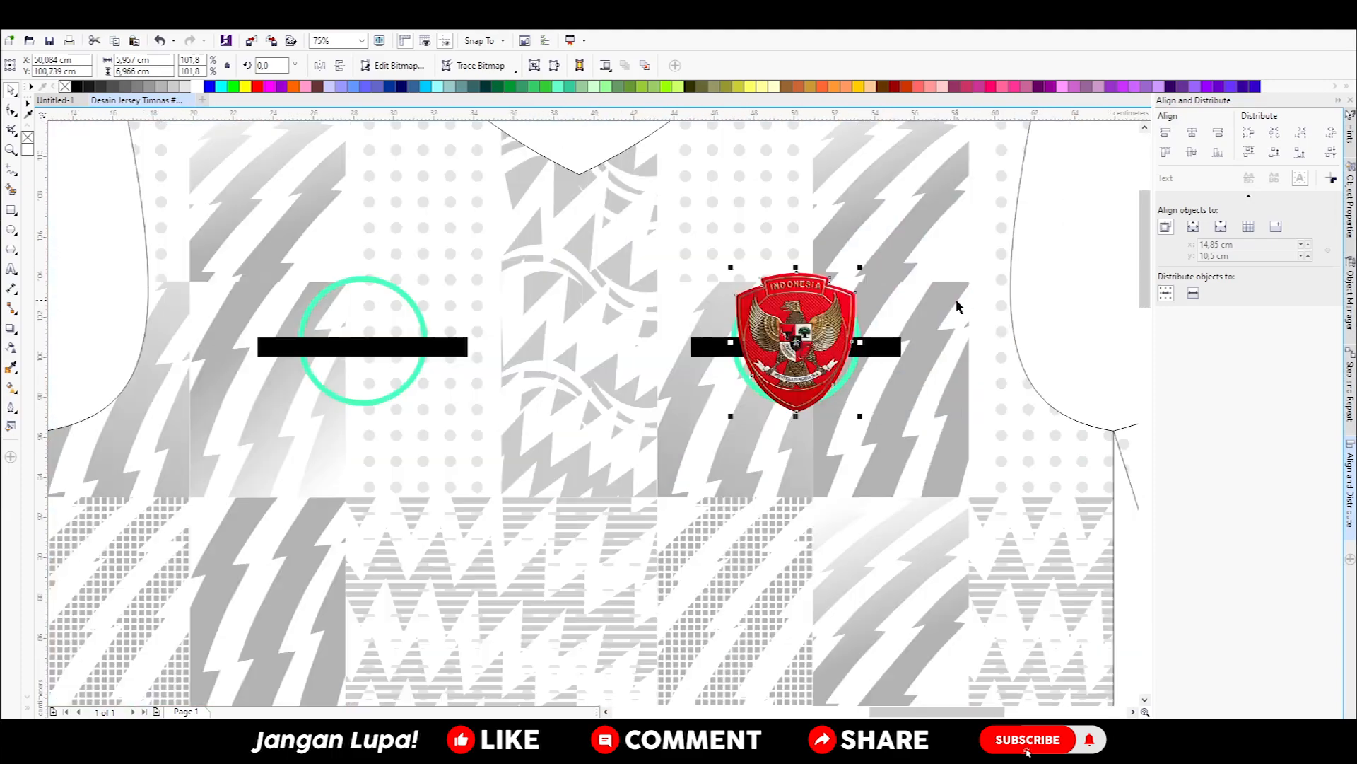
pyautogui.scroll(-1, 940, 310)
pyautogui.scroll(1, 721, 304)
pyautogui.scroll(-1, 707, 312)
pyautogui.scroll(1, 758, 224)
pyautogui.click(755, 226)
pyautogui.scroll(-3, 623, 412)
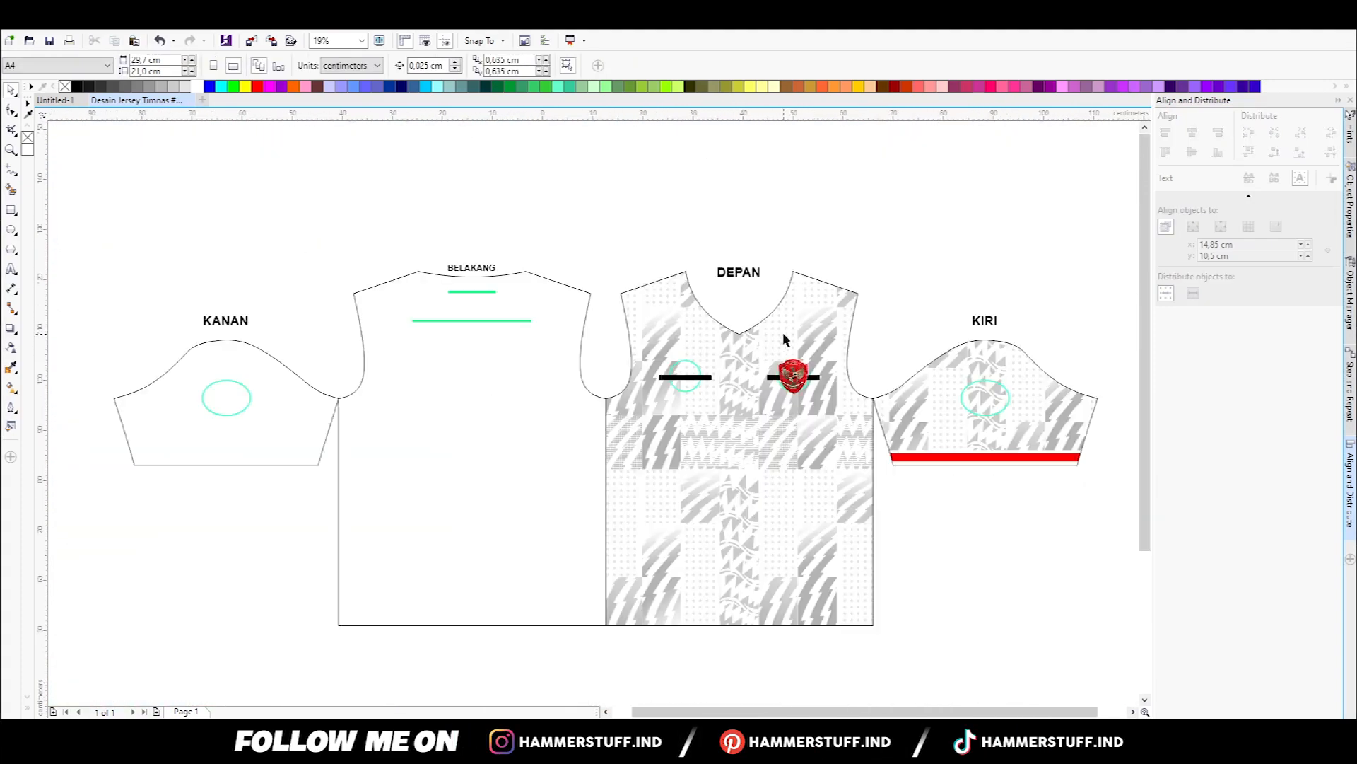
# - Copy the patterned KIRI sleeve and paste a duplicate in place
pyautogui.click(506, 389)
pyautogui.click(295, 328)
pyautogui.rightClick(921, 410)
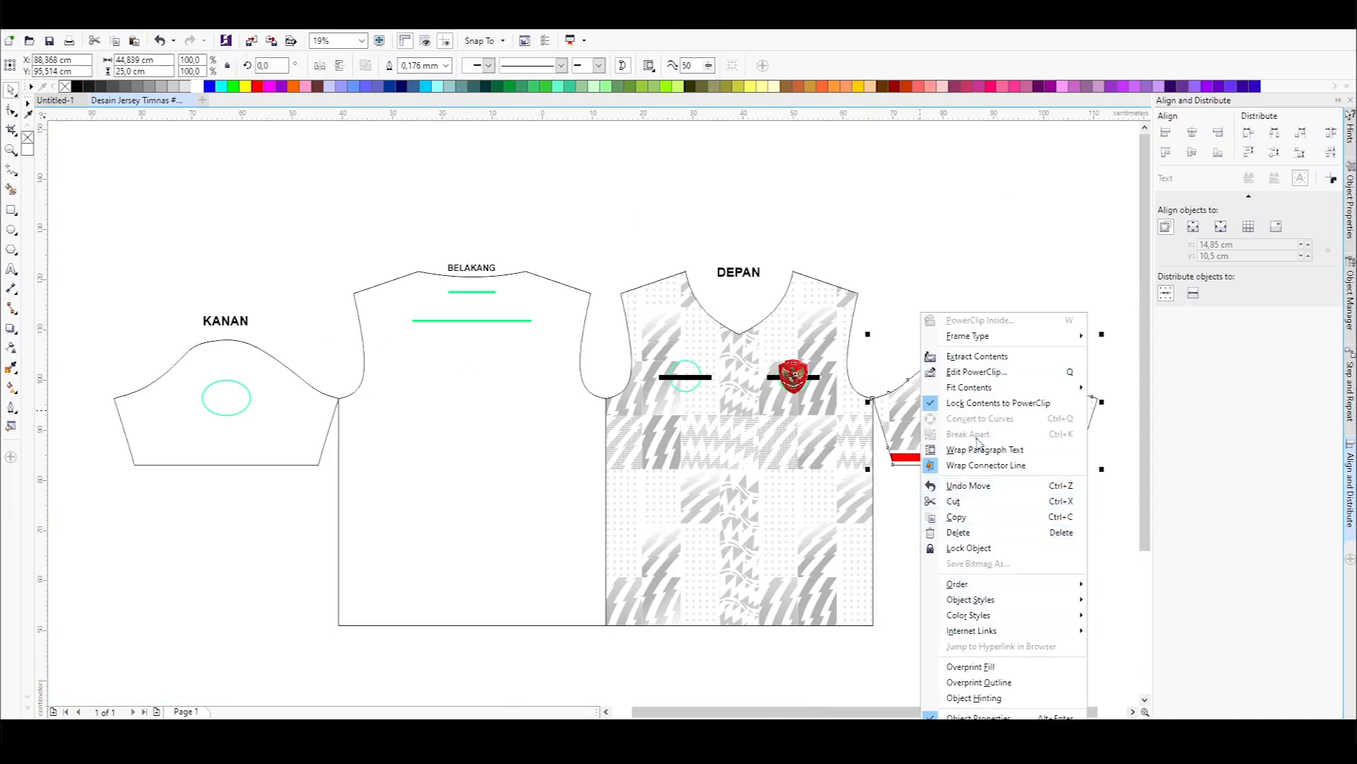
pyautogui.click(920, 286)
pyautogui.rightClick(927, 395)
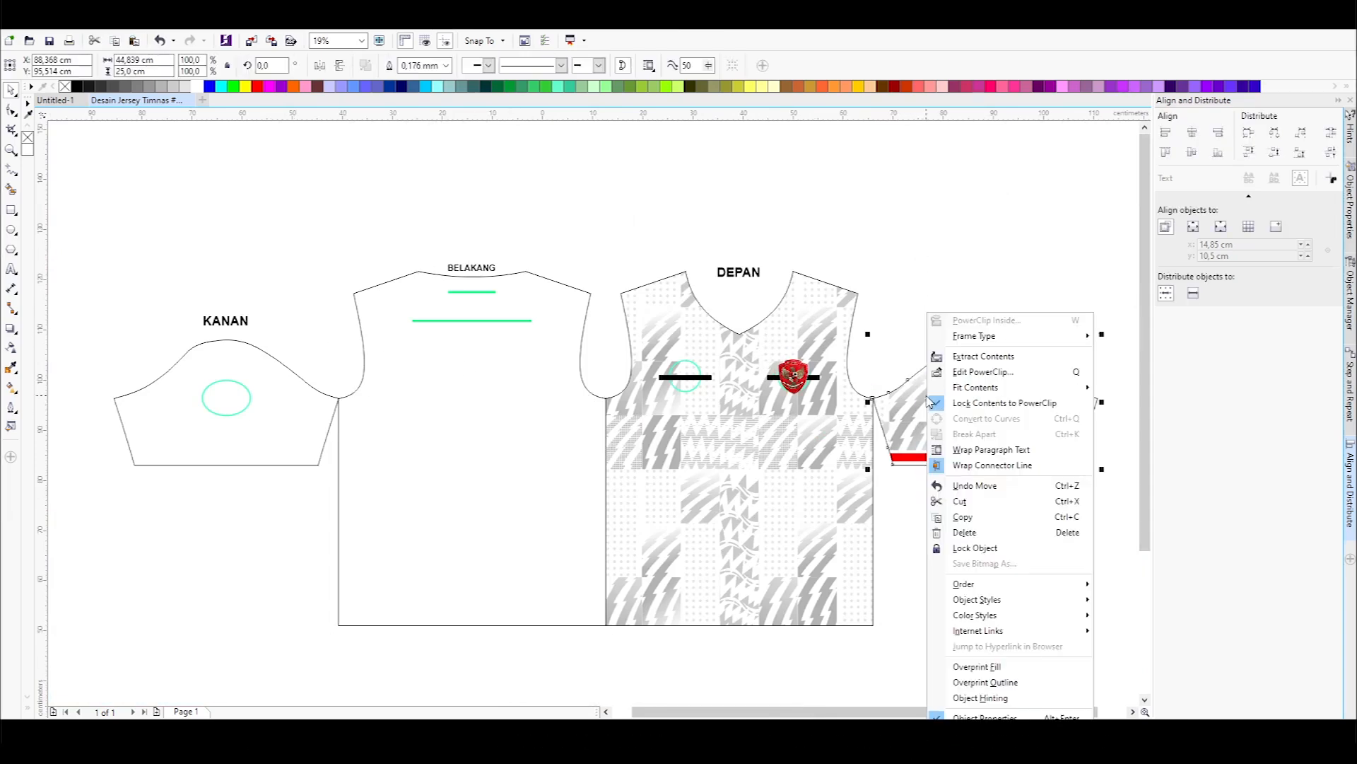
pyautogui.click(962, 516)
pyautogui.rightClick(925, 249)
pyautogui.click(955, 334)
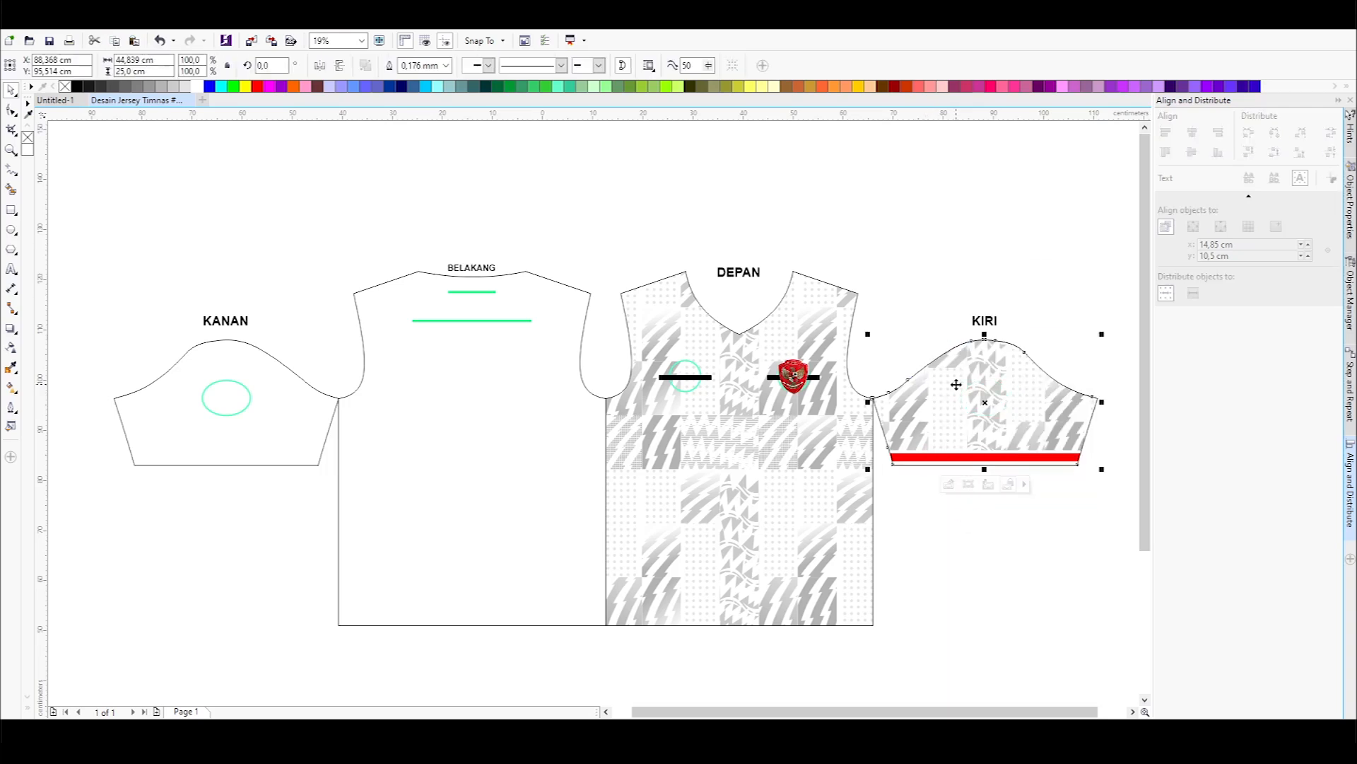
# - Mirror the duplicated sleeve horizontally and centre it over the KANAN sleeve
pyautogui.click(320, 66)
pyautogui.keyDown('shift'); pyautogui.click(277, 413); pyautogui.keyUp('shift')
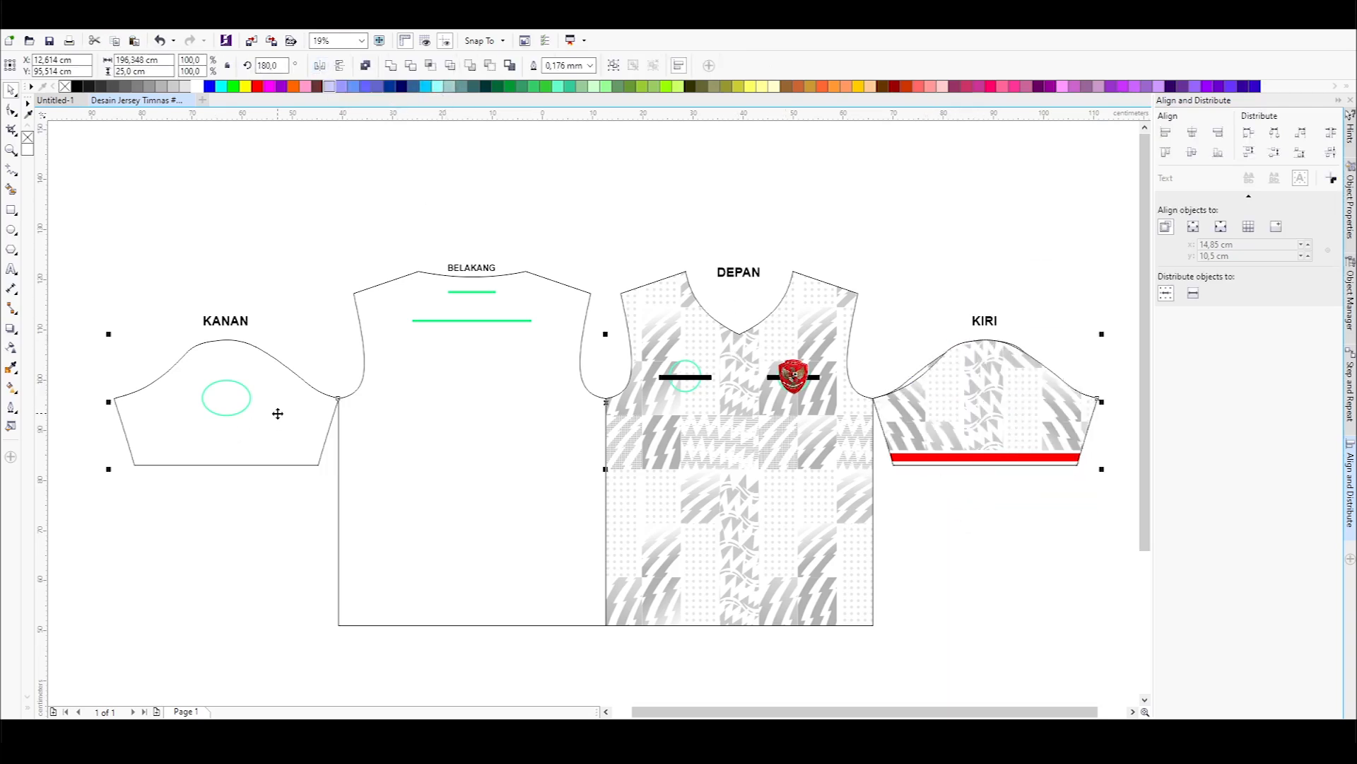
pyautogui.click(1192, 133)
pyautogui.click(391, 215)
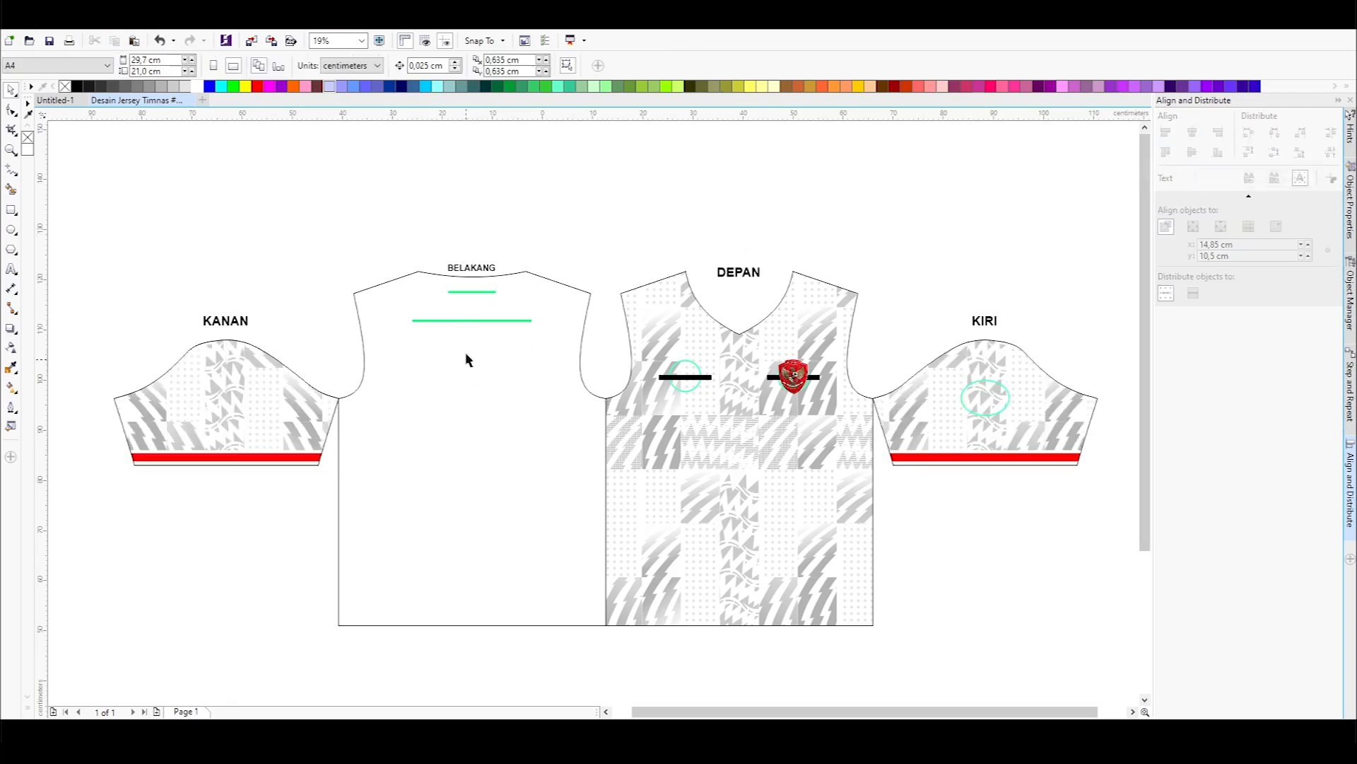
# - Send the mirrored patterned KANAN sleeve behind its guide ellipse and delete the leftover plain sleeve outline
pyautogui.press('F4')
pyautogui.click(263, 382)
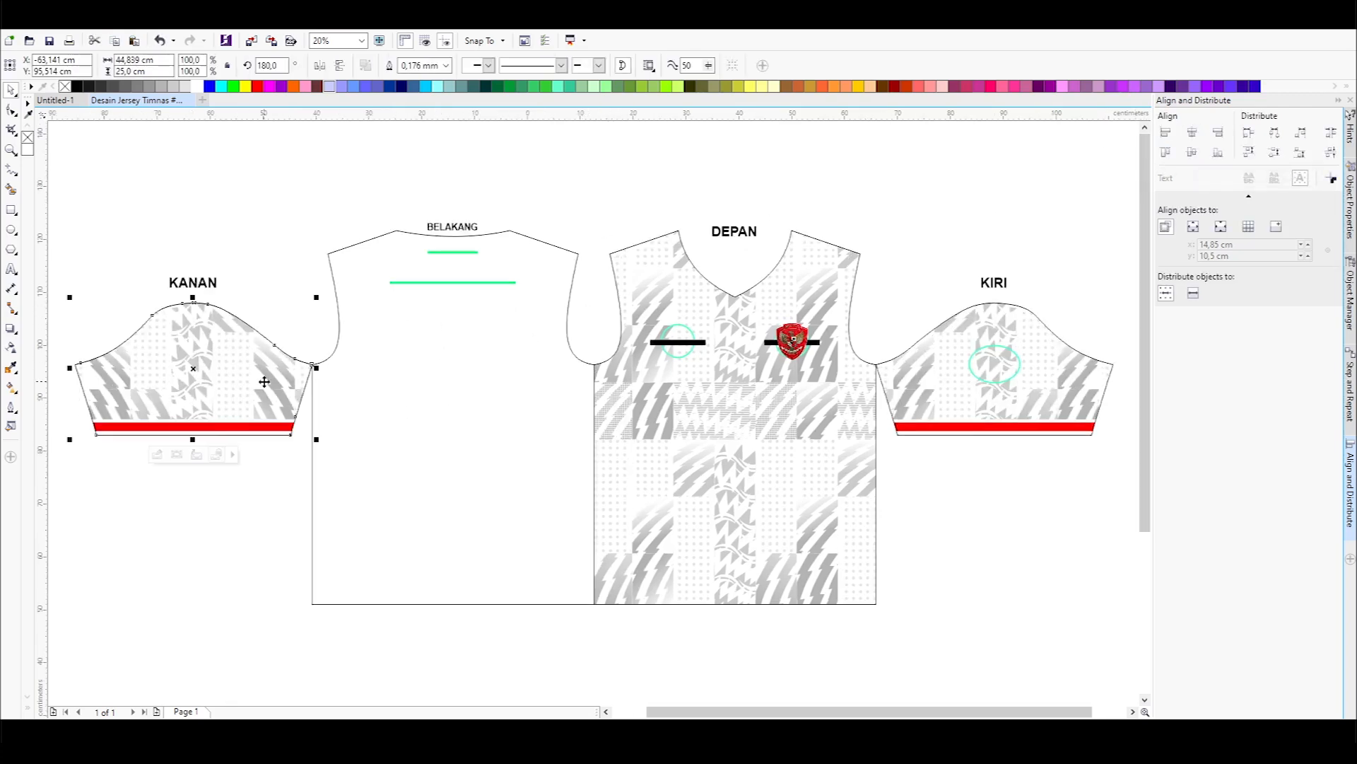
pyautogui.press('Delete')
pyautogui.rightClick(264, 382)
pyautogui.click(292, 173)
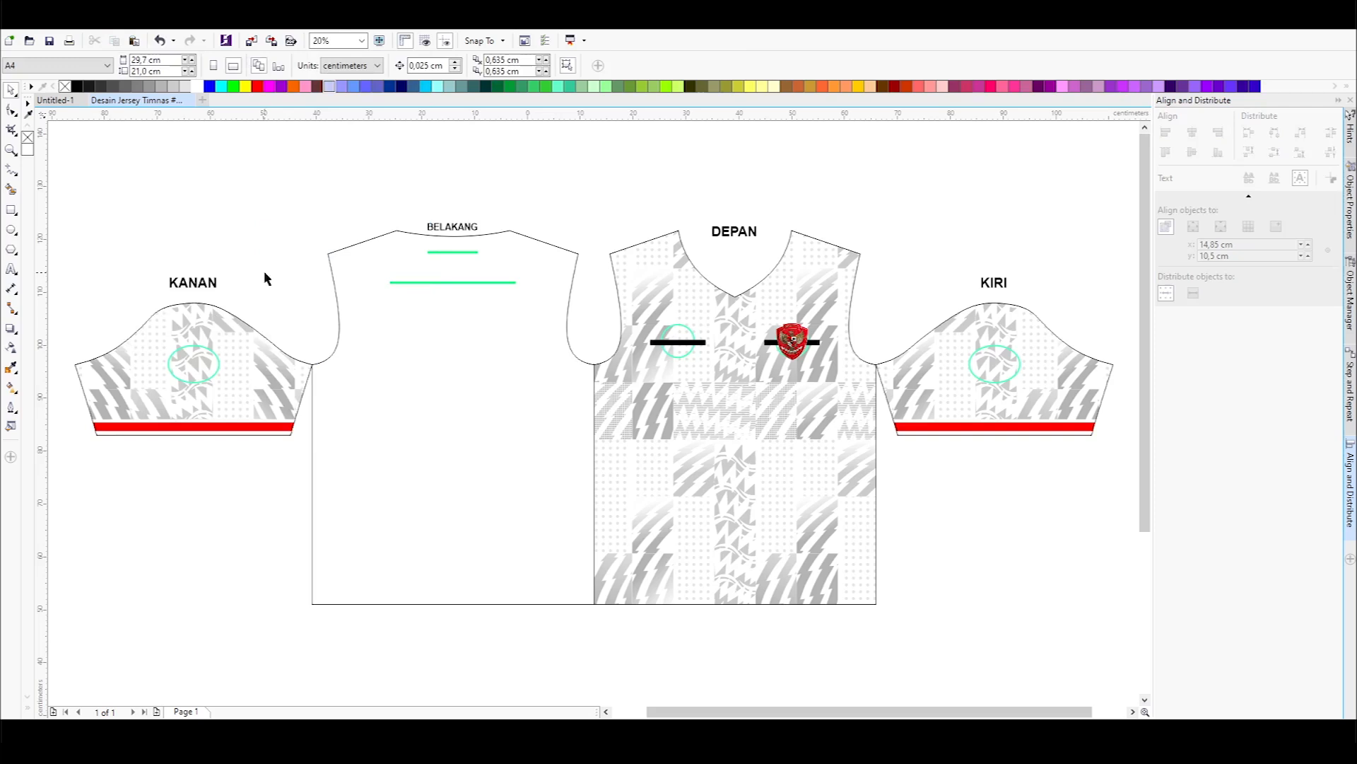
# - Copy the patterned DEPAN front, paste a duplicate in place and mirror it horizontally
pyautogui.click(506, 327)
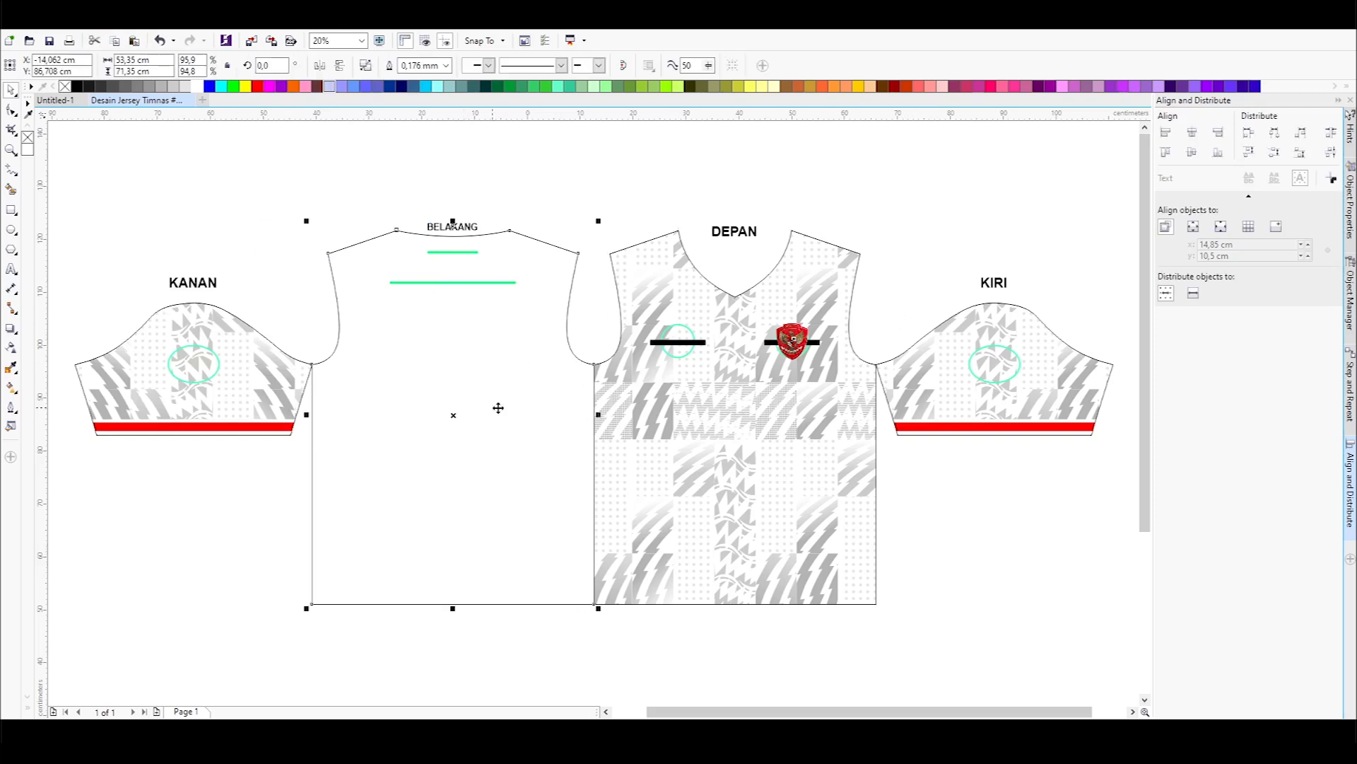
pyautogui.rightClick(640, 401)
pyautogui.click(688, 510)
pyautogui.rightClick(621, 201)
pyautogui.click(659, 290)
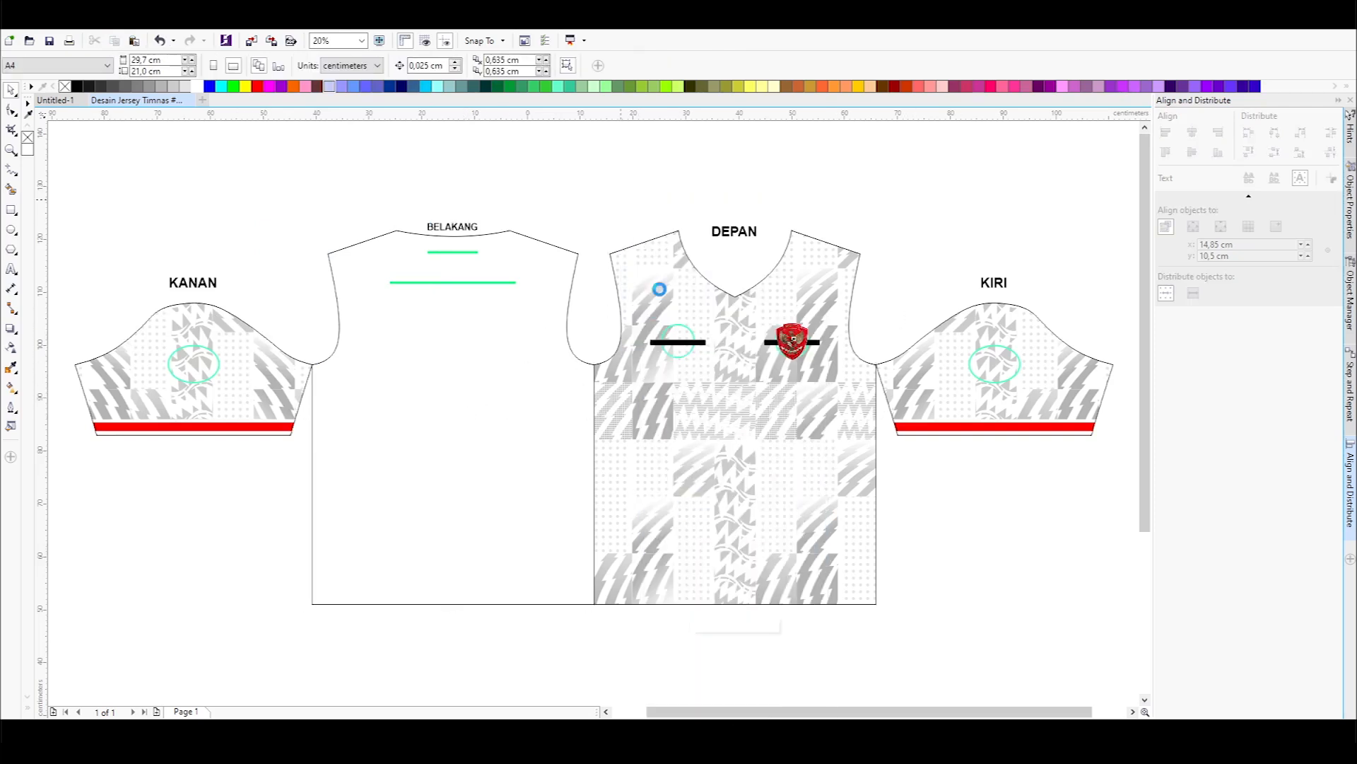
pyautogui.click(320, 65)
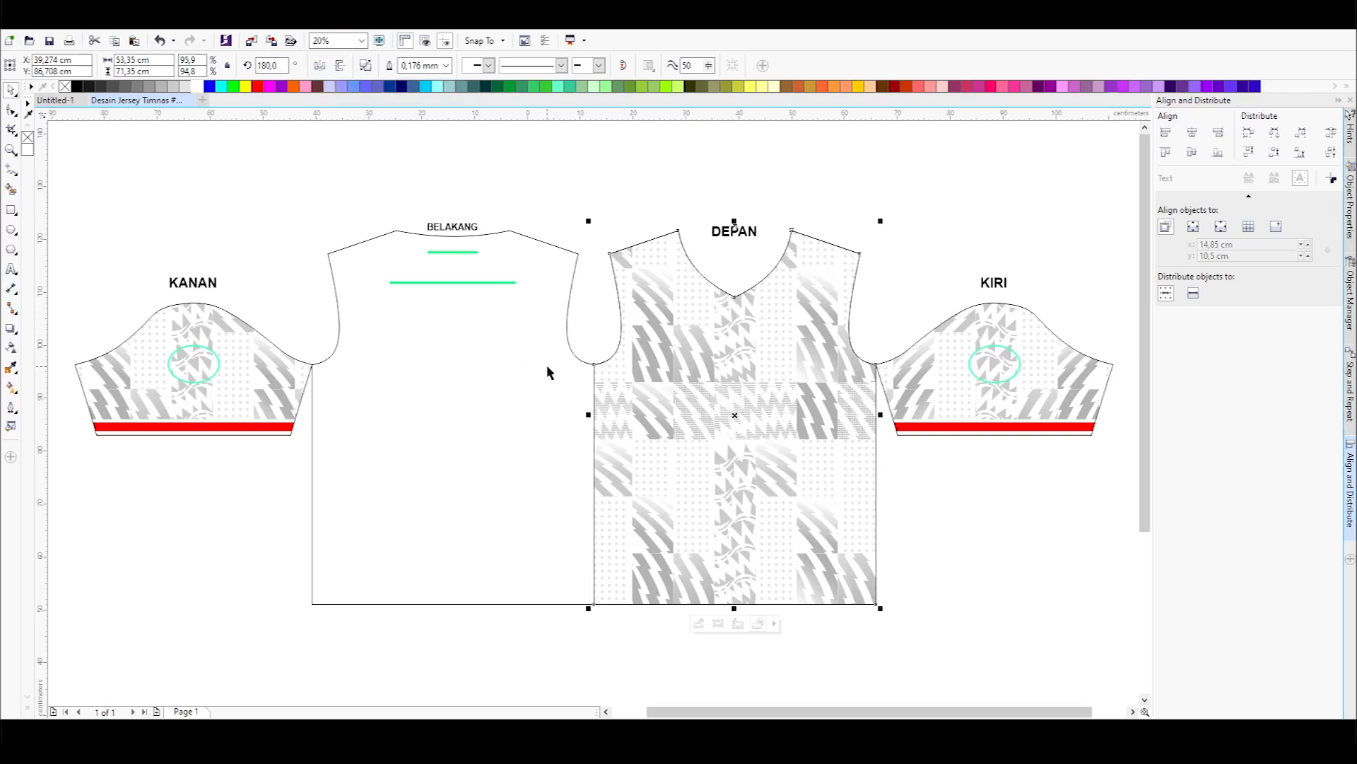
# - Centre the mirrored front both horizontally and vertically on the BELAKANG body piece
pyautogui.keyDown('shift'); pyautogui.click(456, 297); pyautogui.keyUp('shift')
pyautogui.click(1192, 133)
pyautogui.click(1192, 152)
pyautogui.click(712, 210)
pyautogui.click(488, 302)
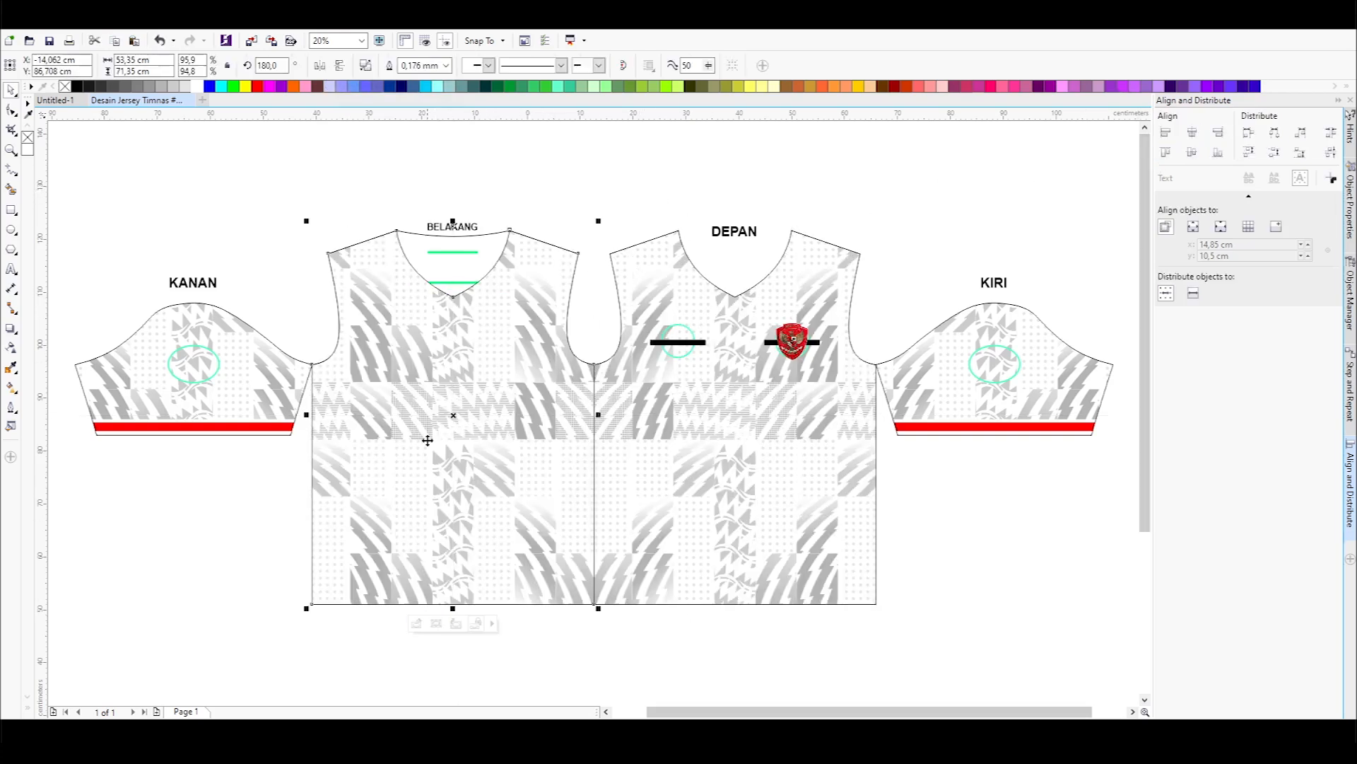
# - Cut the mirrored front and turn the BELAKANG body outline into an empty PowerClip frame
pyautogui.rightClick(447, 312)
pyautogui.click(493, 502)
pyautogui.click(439, 330)
pyautogui.rightClick(439, 330)
pyautogui.moveTo(555, 360)
pyautogui.click(636, 359)
pyautogui.rightClick(470, 335)
pyautogui.click(551, 376)
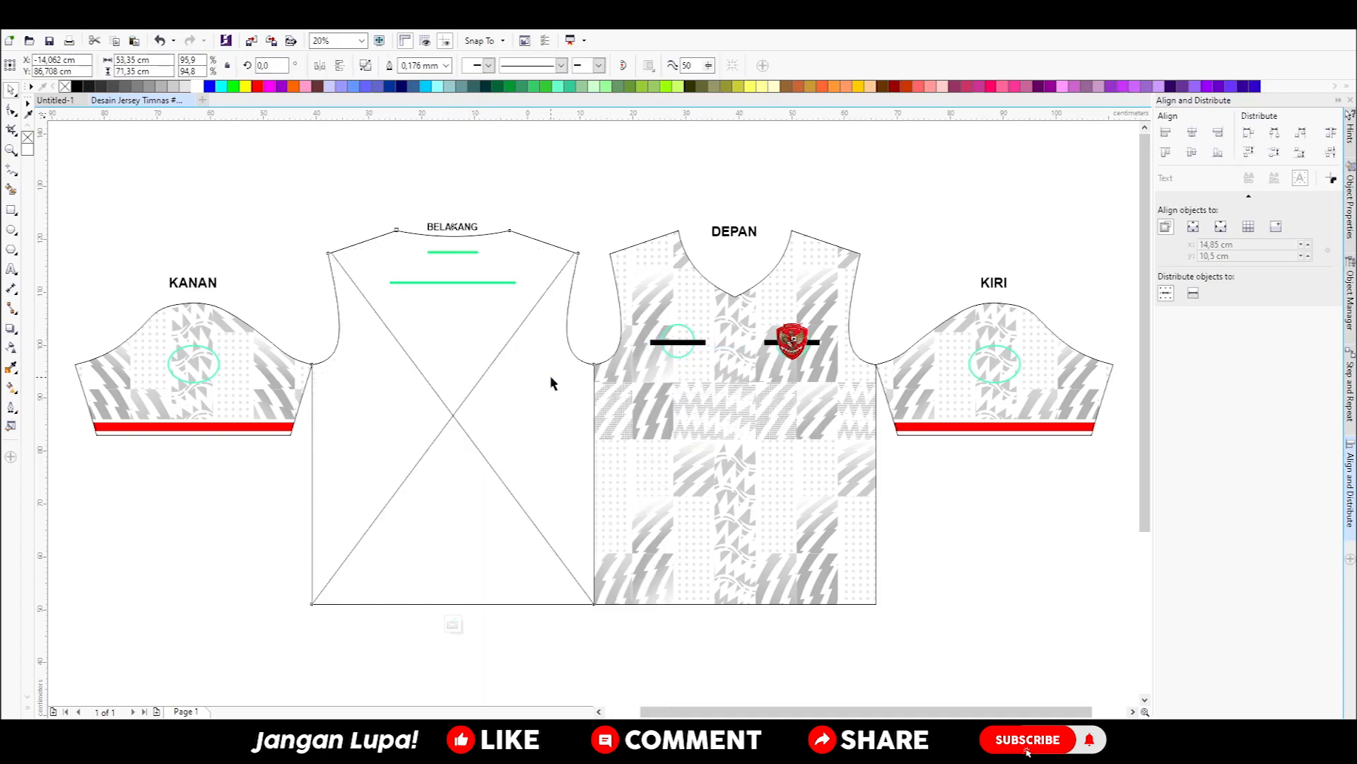
# - Paste the mirrored front inside the BELAKANG PowerClip, extract its pattern contents and delete the emptied front outline
pyautogui.rightClick(495, 319)
pyautogui.click(532, 408)
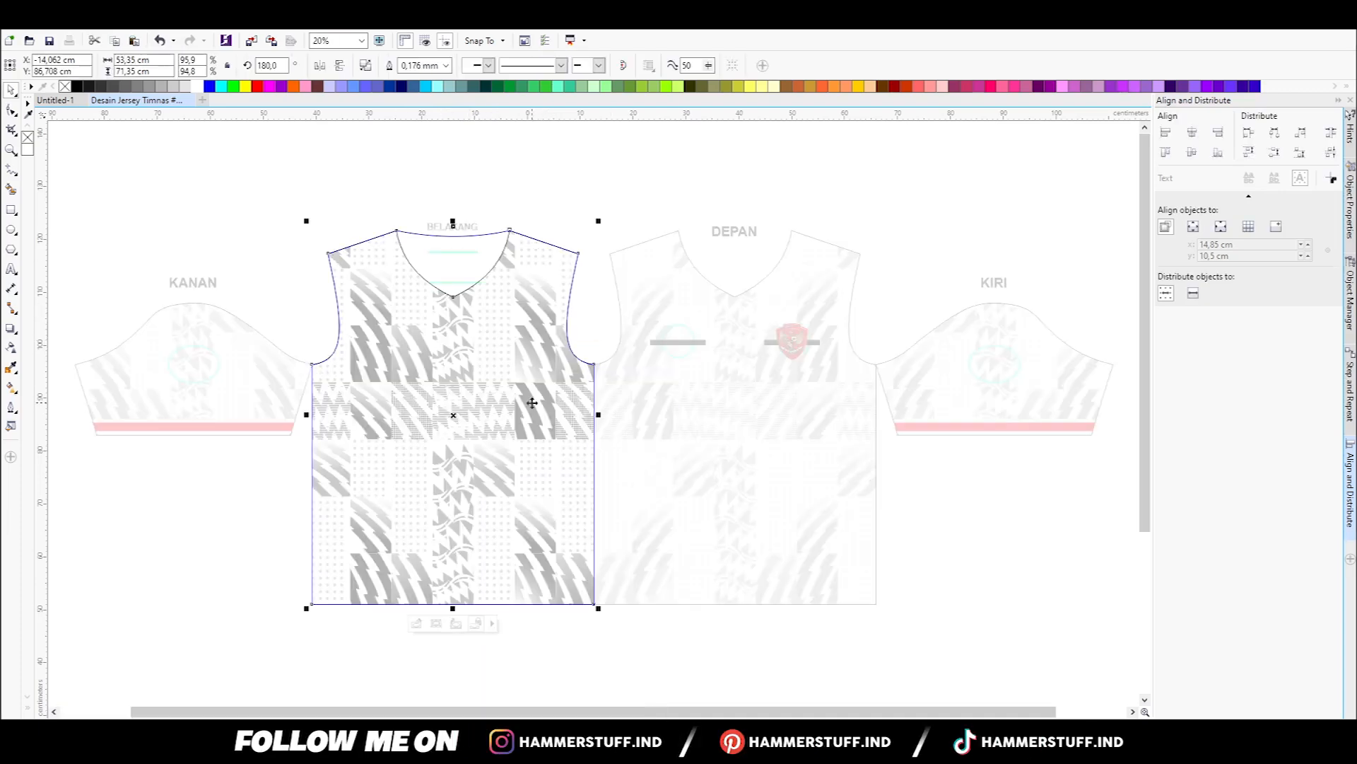
pyautogui.click(452, 624)
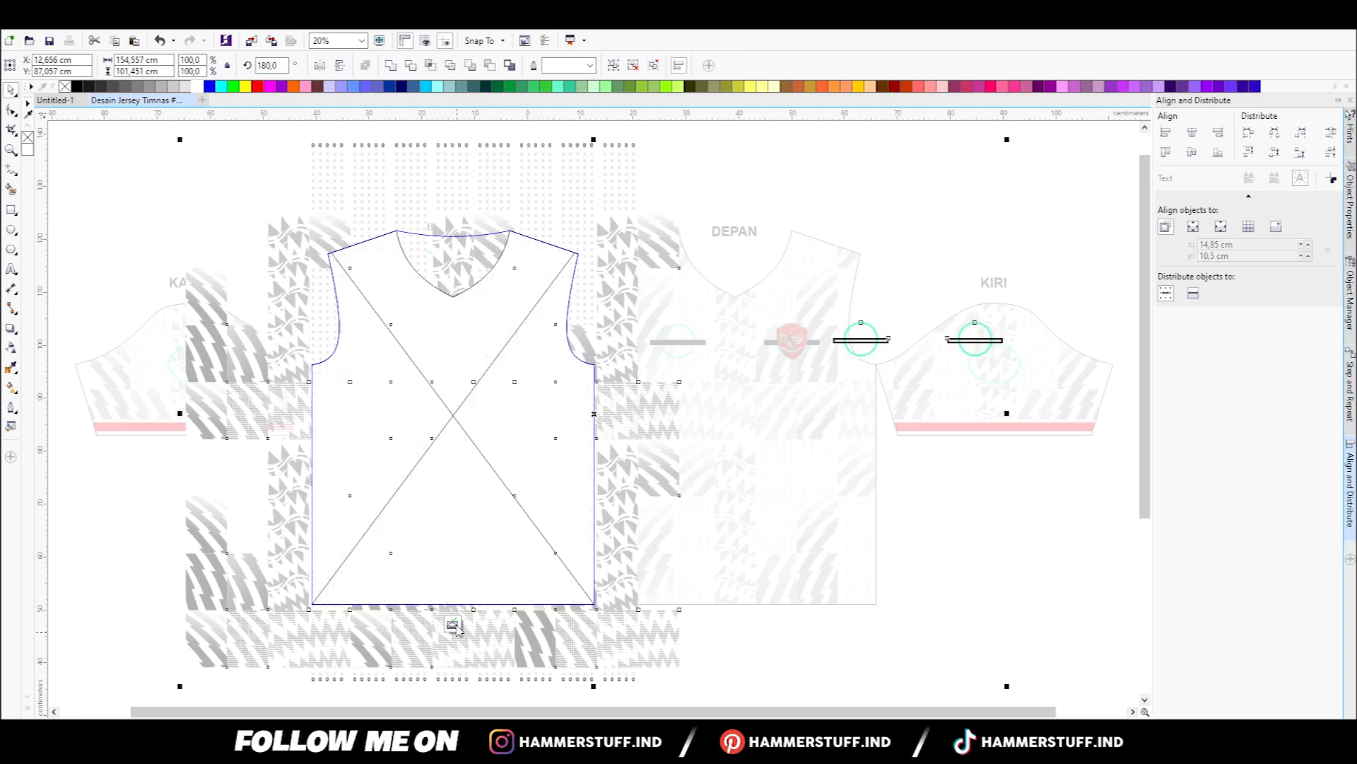
pyautogui.rightClick(461, 401)
pyautogui.click(495, 532)
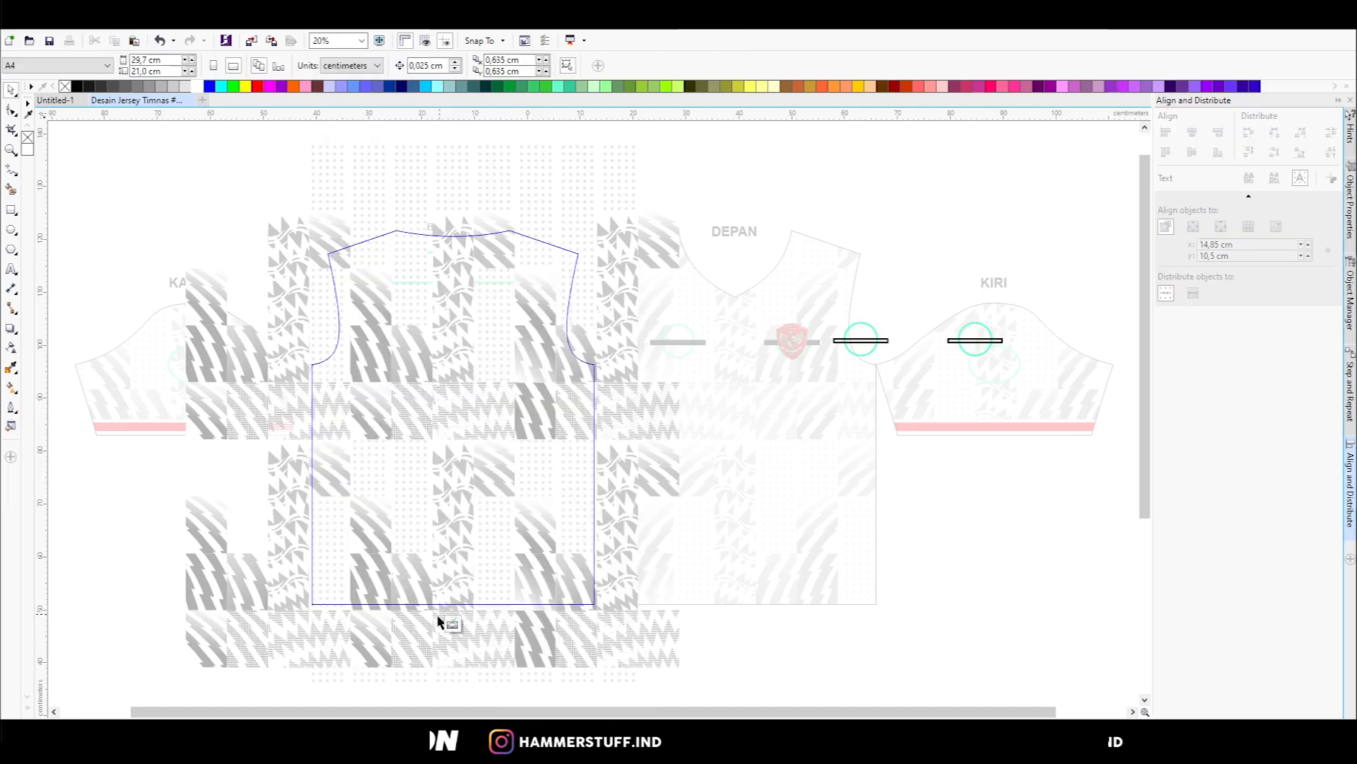
pyautogui.click(584, 316)
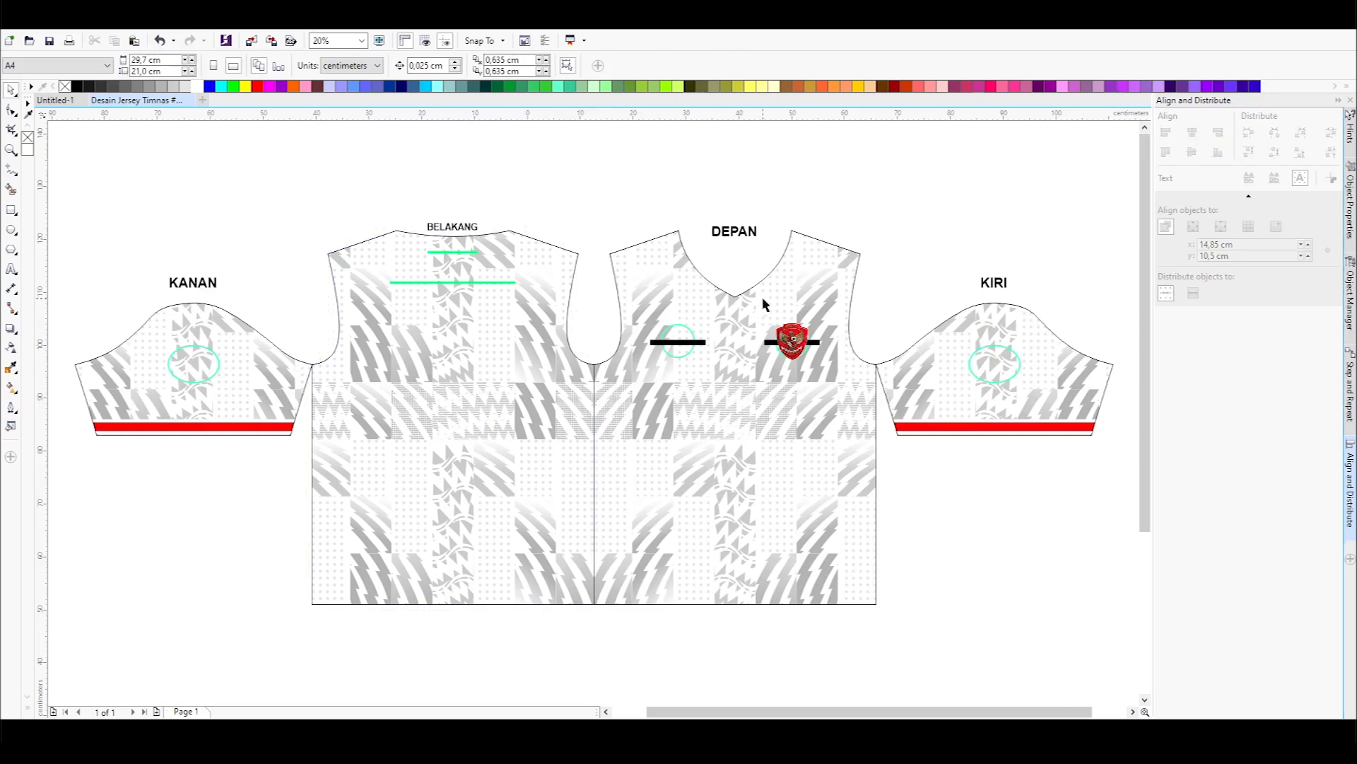
# - Inspect the front's chest area and the pattern across all four jersey pieces
pyautogui.scroll(2, 757, 310)
pyautogui.scroll(-2, 1000, 394)
pyautogui.scroll(2, 1085, 302)
pyautogui.scroll(-2, 1013, 332)
pyautogui.scroll(2, 747, 343)
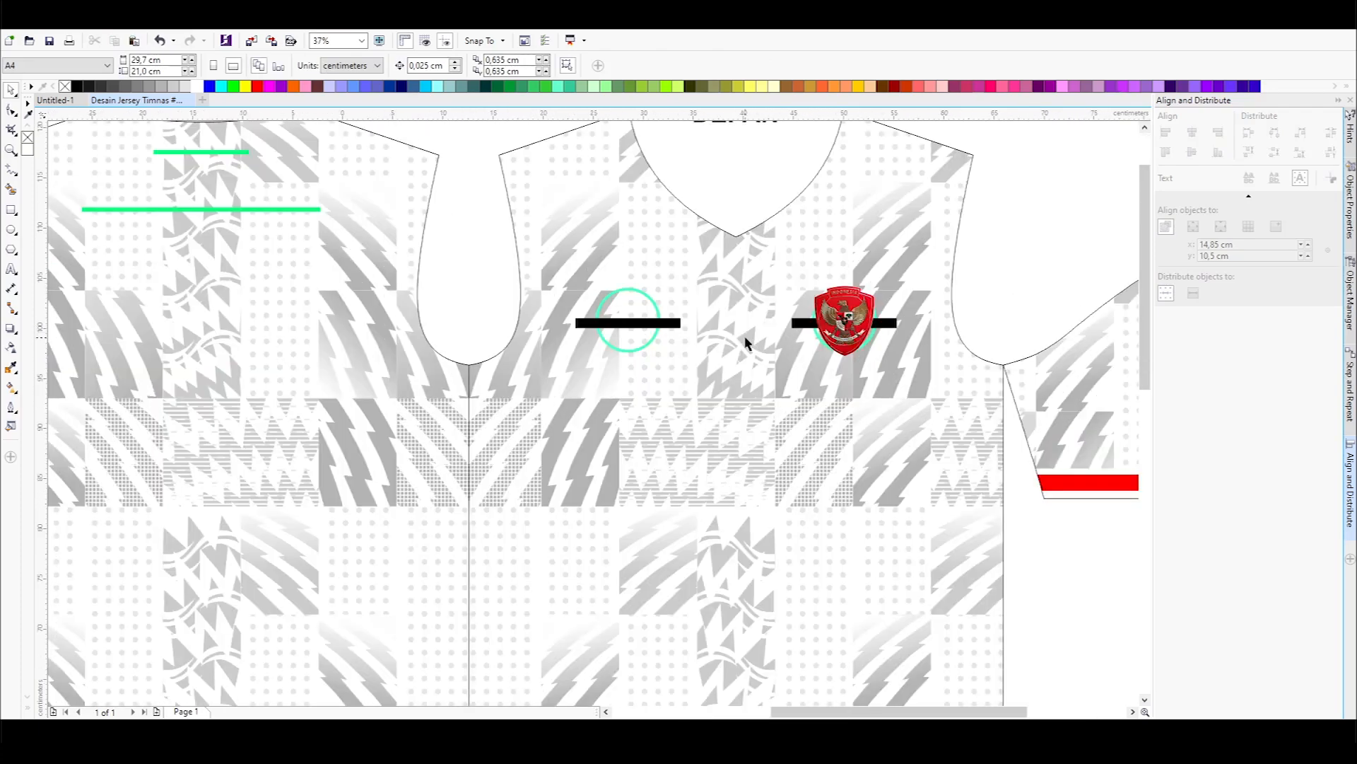
pyautogui.scroll(-2, 724, 367)
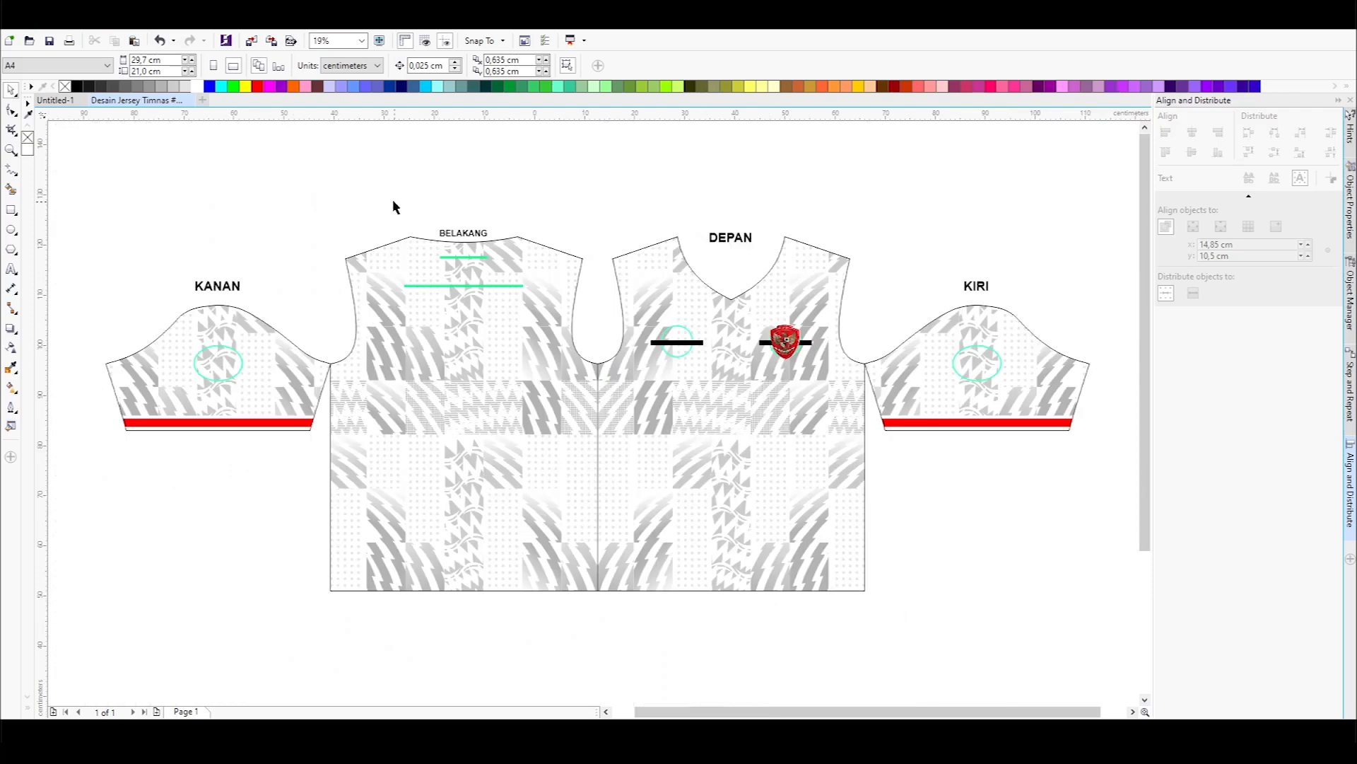
pyautogui.moveTo(558, 401); pyautogui.dragTo(1122, 634)
pyautogui.click(362, 41)
pyautogui.click(338, 57)
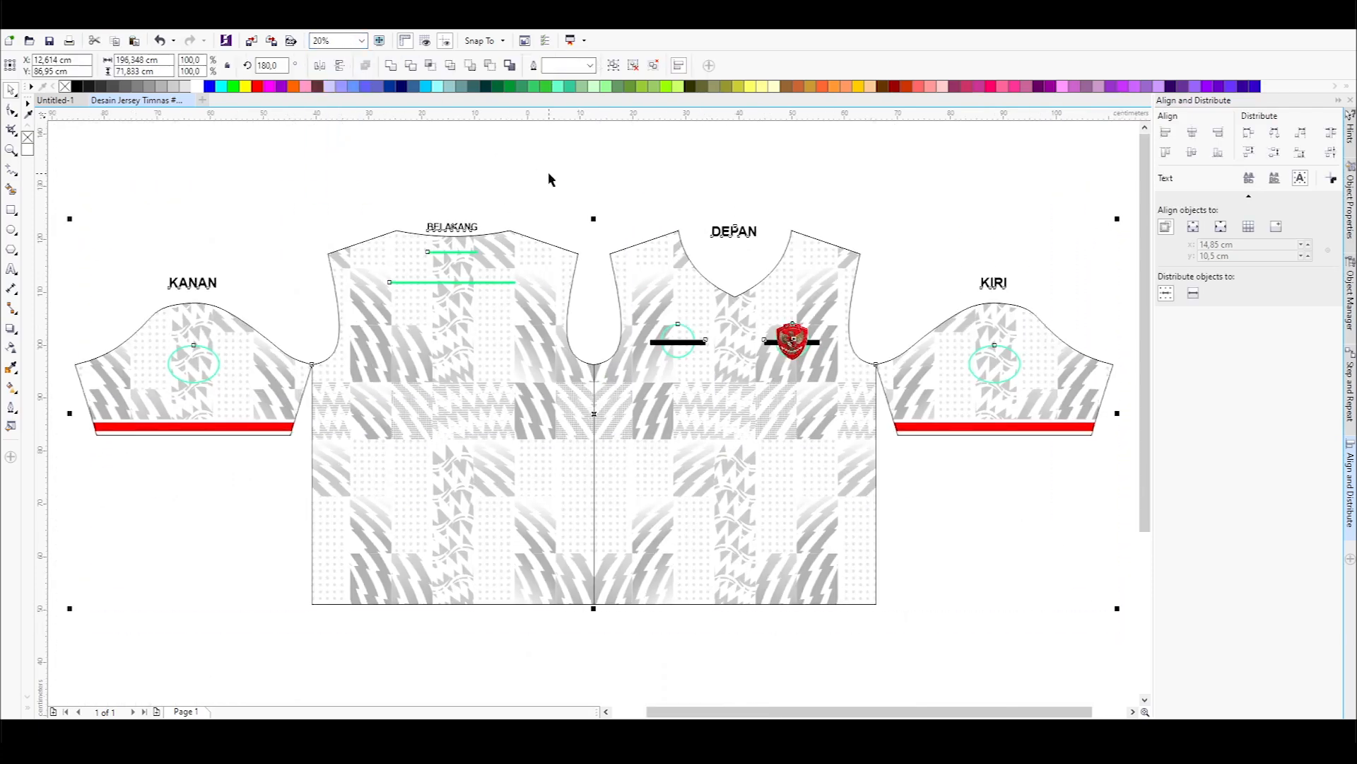
pyautogui.click(559, 176)
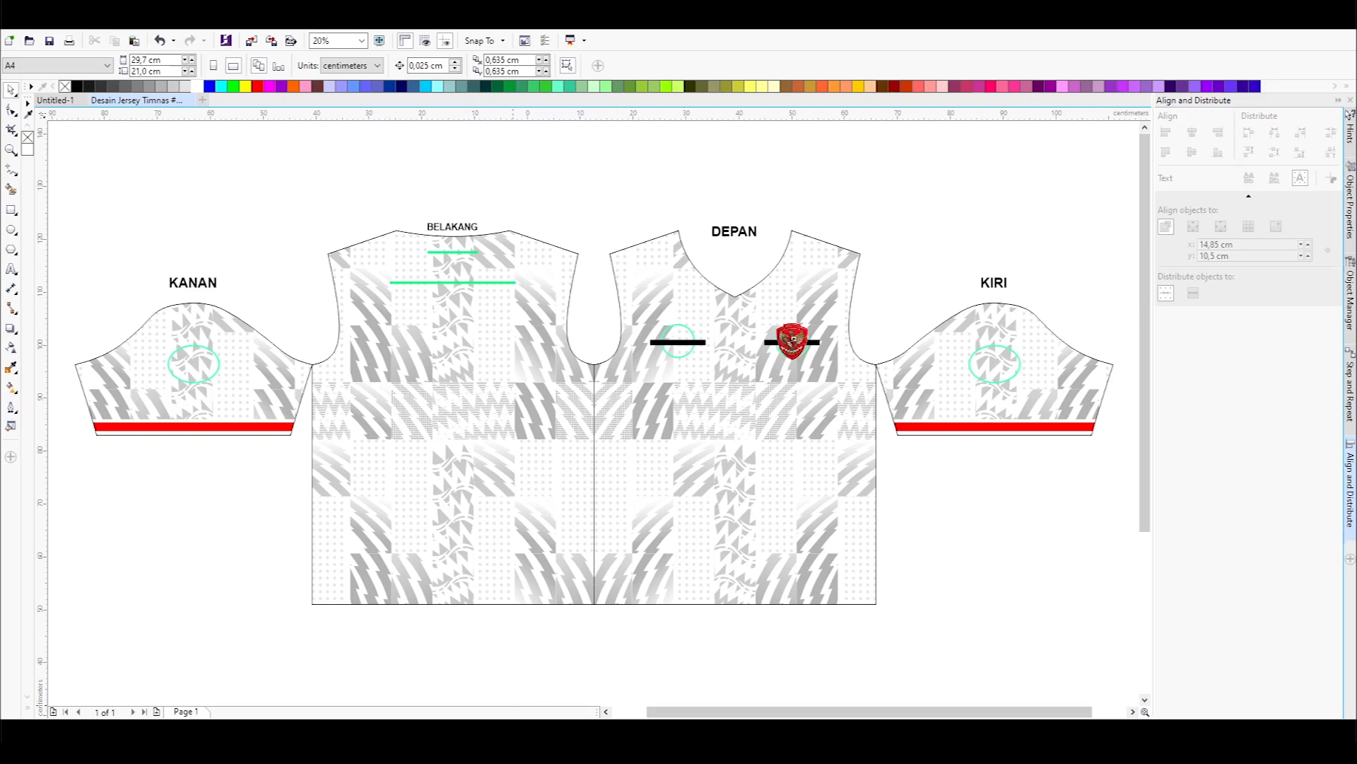
# - Switch to the browser and search Google in a new tab for "erspo logo vector"
pyautogui.hotkey('alt', 'Tab')
pyautogui.hotkey('ctrl', 't')
pyautogui.write('ersp')
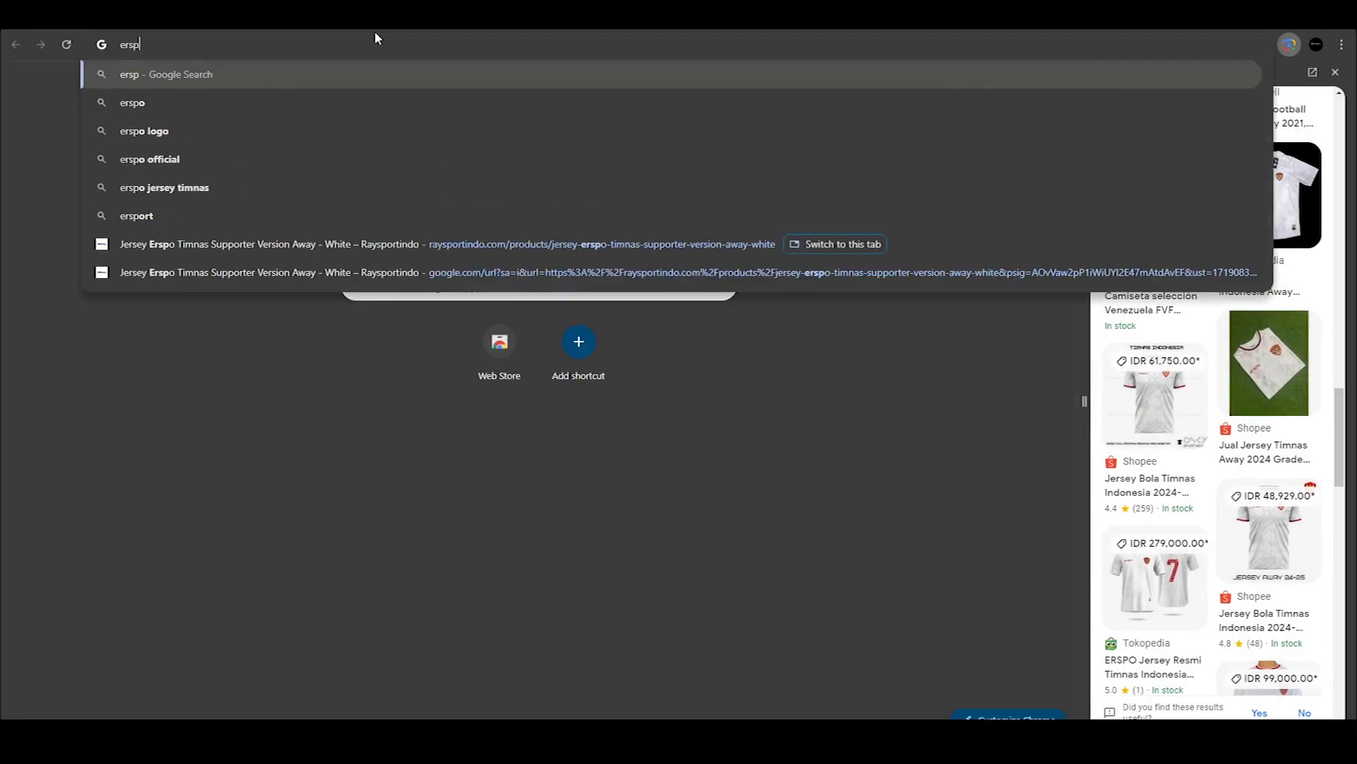
pyautogui.write('o')
pyautogui.press('Down')
pyautogui.write('ve')
pyautogui.press('Down')
pyautogui.press('Up')
pyautogui.write('ctor')
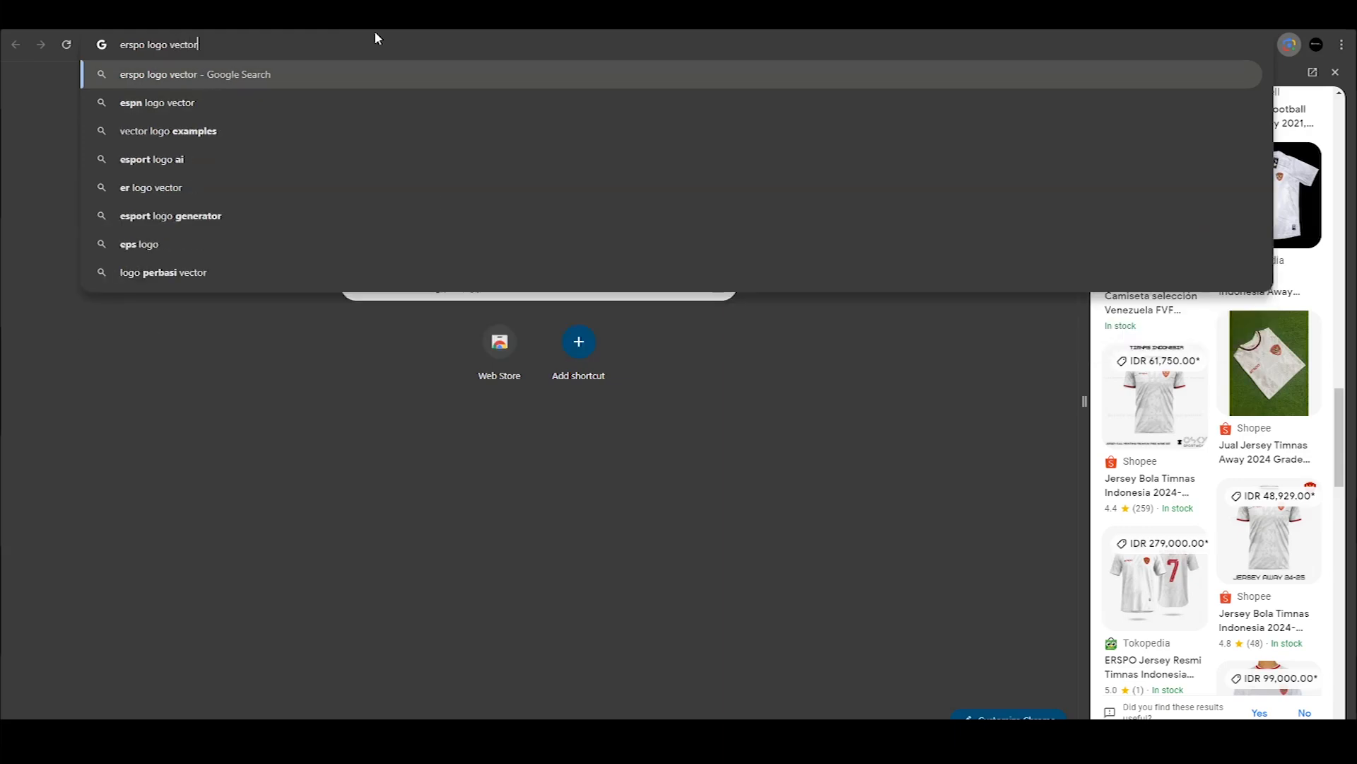
pyautogui.press('Return')
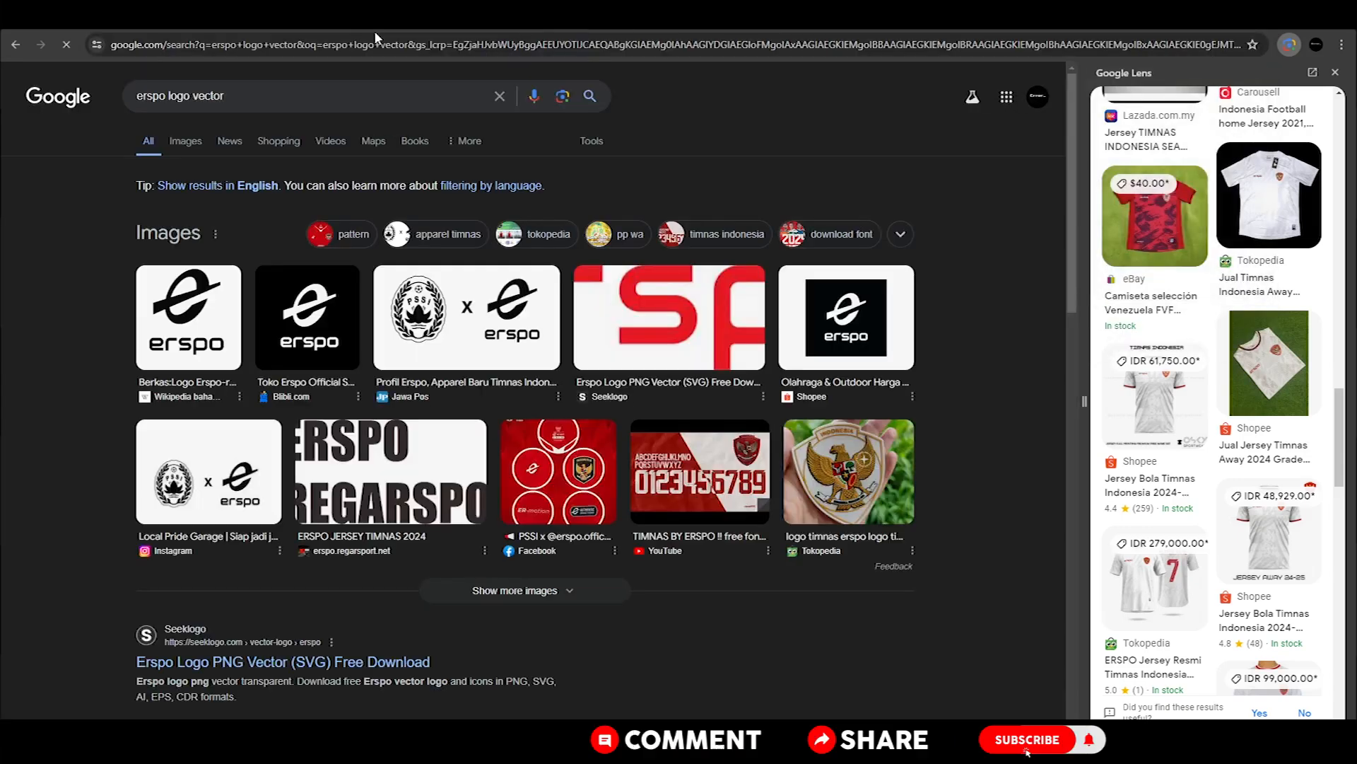
# - Open the image results, preview the red Seeklogo erspo logo and copy the image
pyautogui.click(186, 146)
pyautogui.click(275, 275)
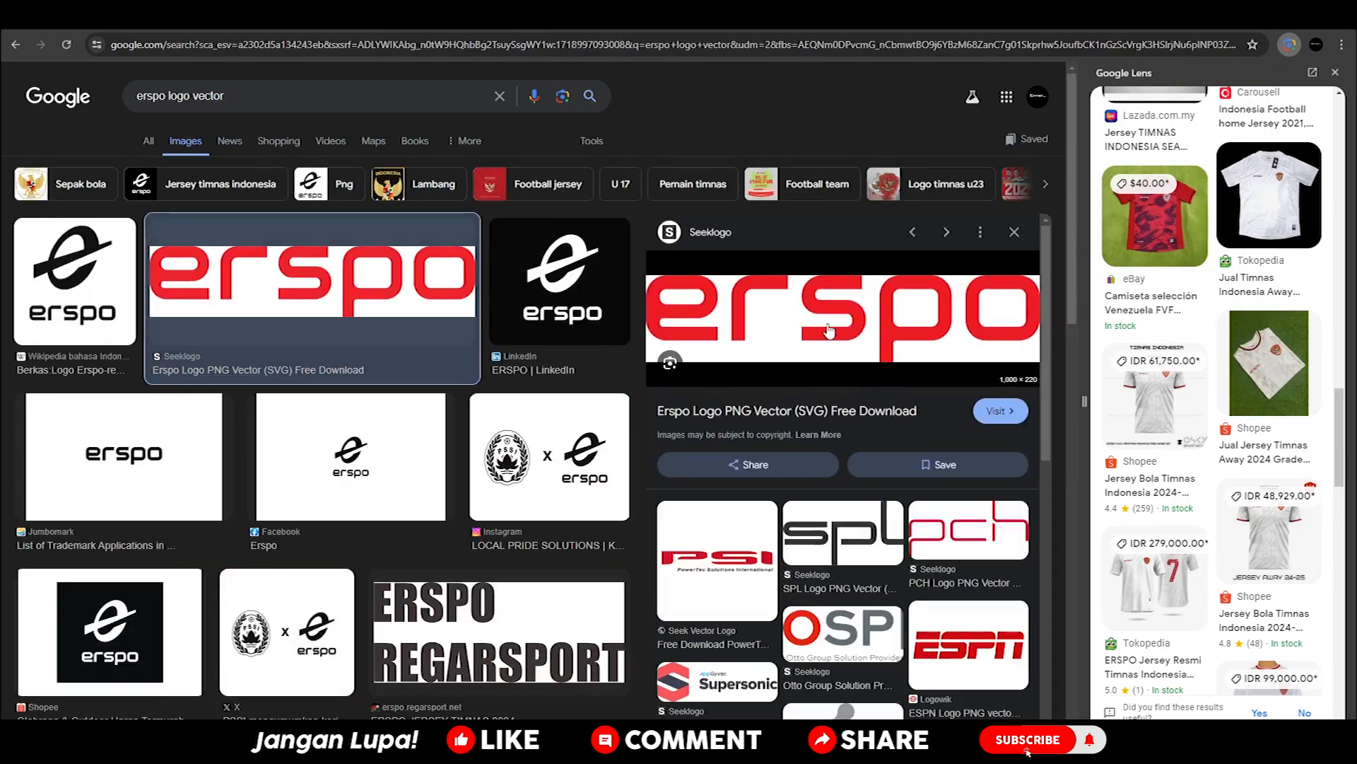
pyautogui.click(167, 456)
pyautogui.click(726, 582)
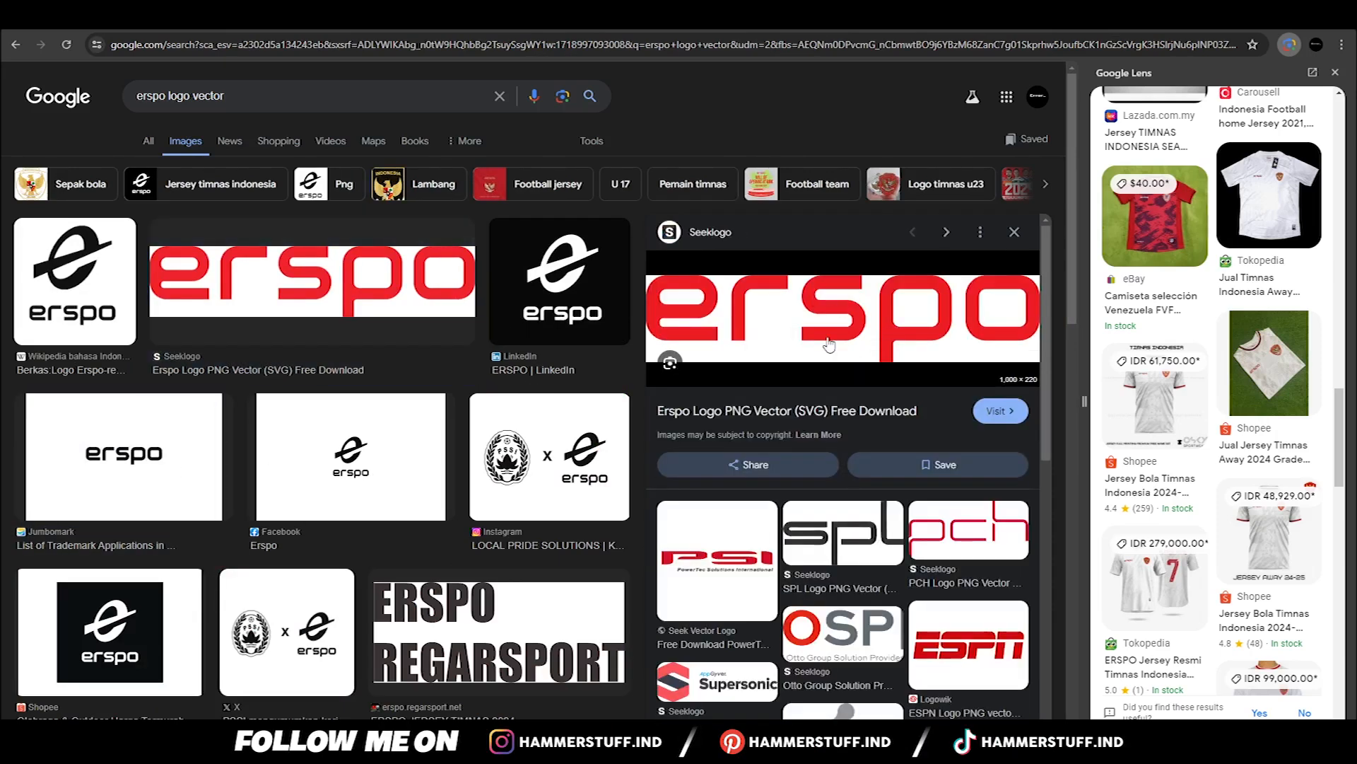
pyautogui.rightClick(807, 310)
pyautogui.click(857, 520)
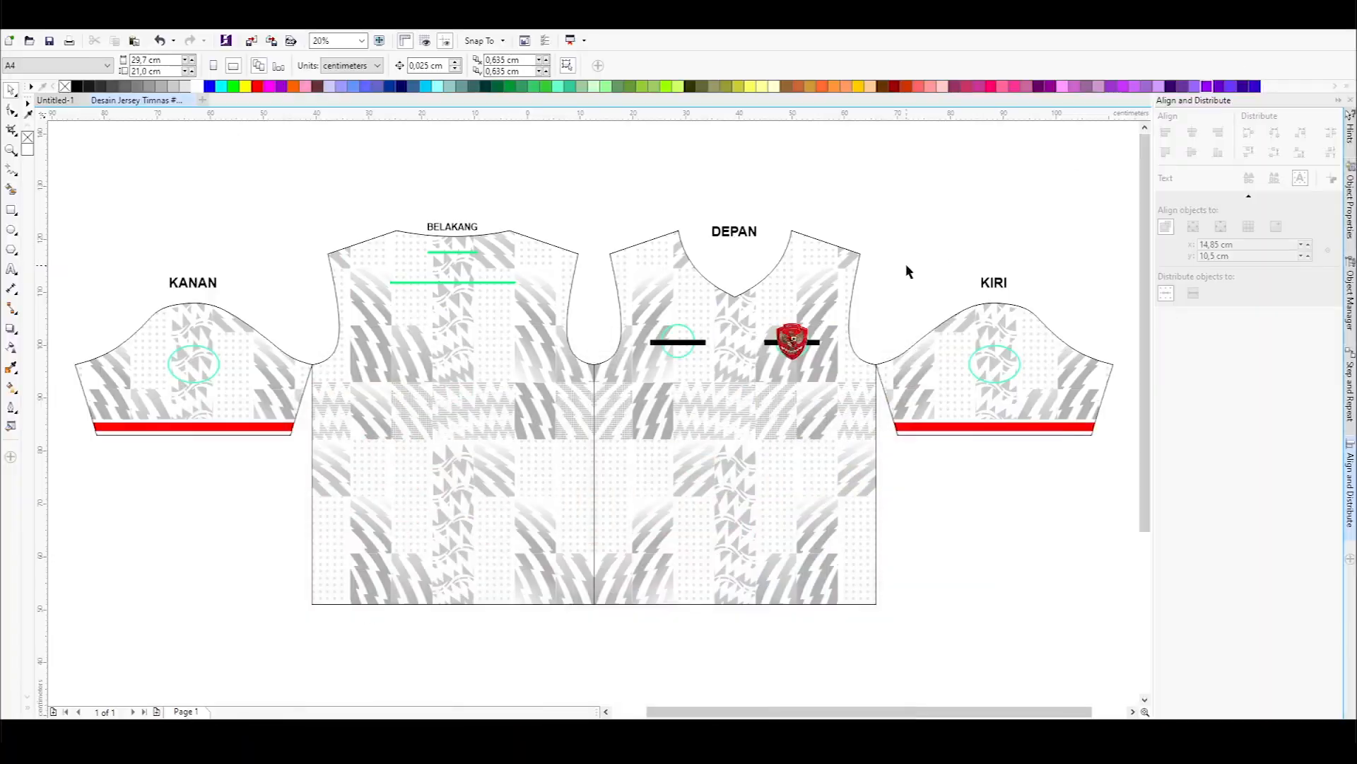
# - Switch back to CorelDRAW, paste the erspo logo and place it just below the KIRI sleeve
pyautogui.rightClick(906, 263)
pyautogui.click(950, 314)
pyautogui.scroll(-2, 743, 339)
pyautogui.moveTo(681, 565); pyautogui.dragTo(1036, 442)
pyautogui.scroll(2, 740, 364)
pyautogui.scroll(3, 1036, 442)
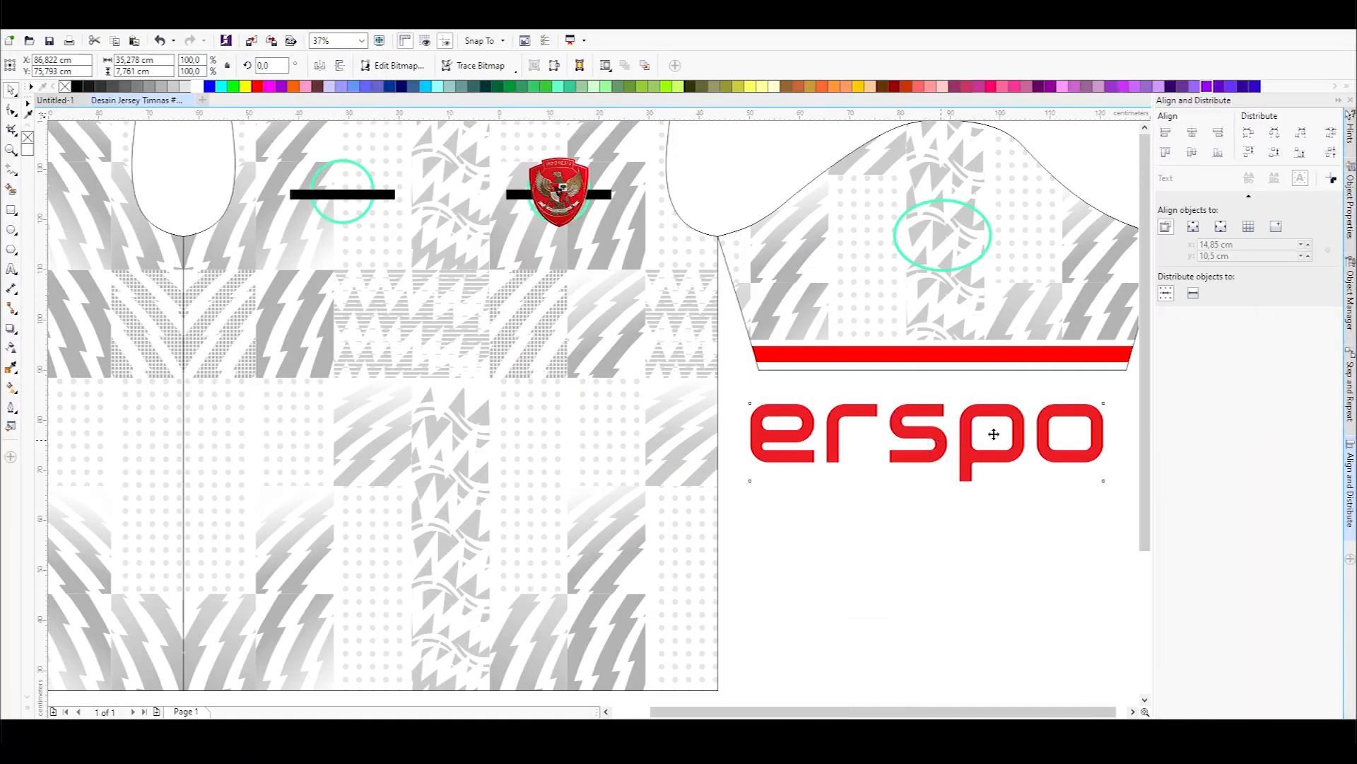
# - Outline-trace the erspo bitmap using the Logo image type with the background removed
pyautogui.click(503, 66)
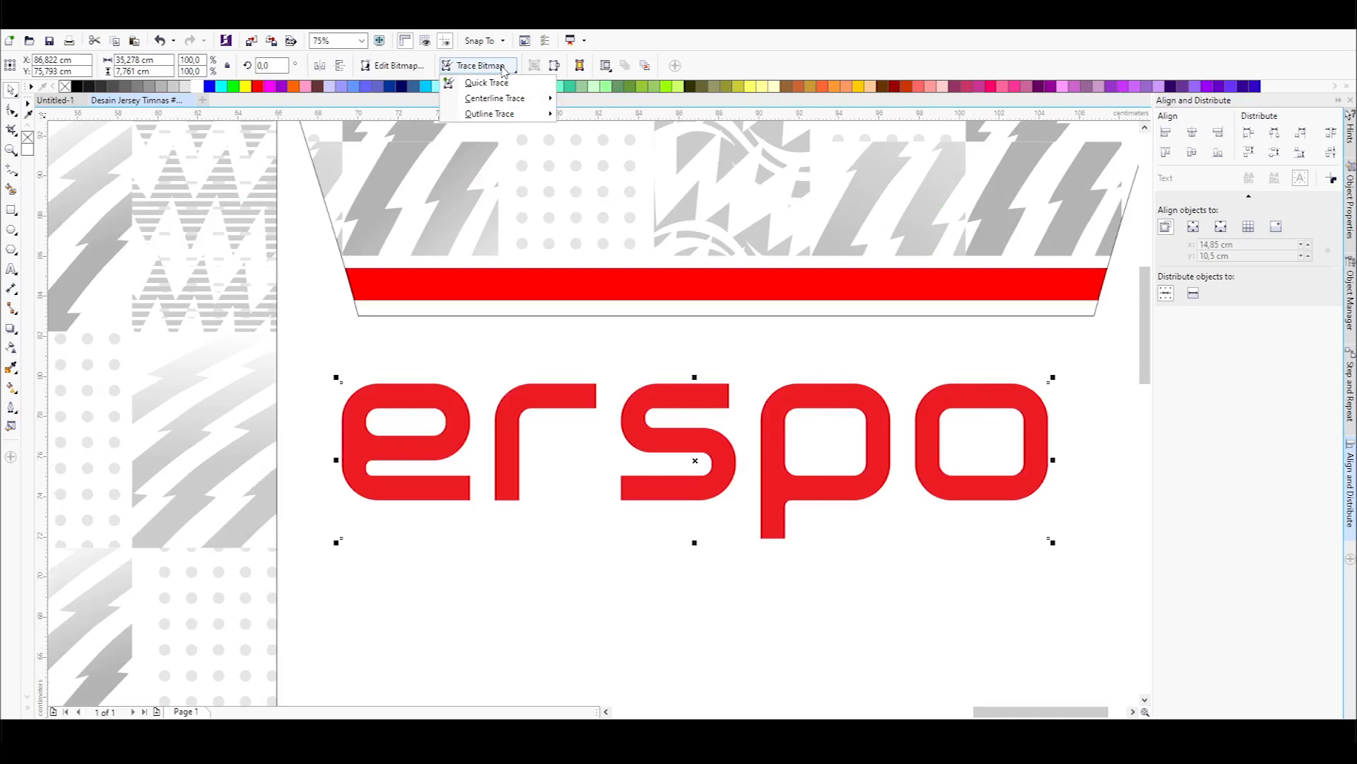
pyautogui.moveTo(552, 116)
pyautogui.click(588, 130)
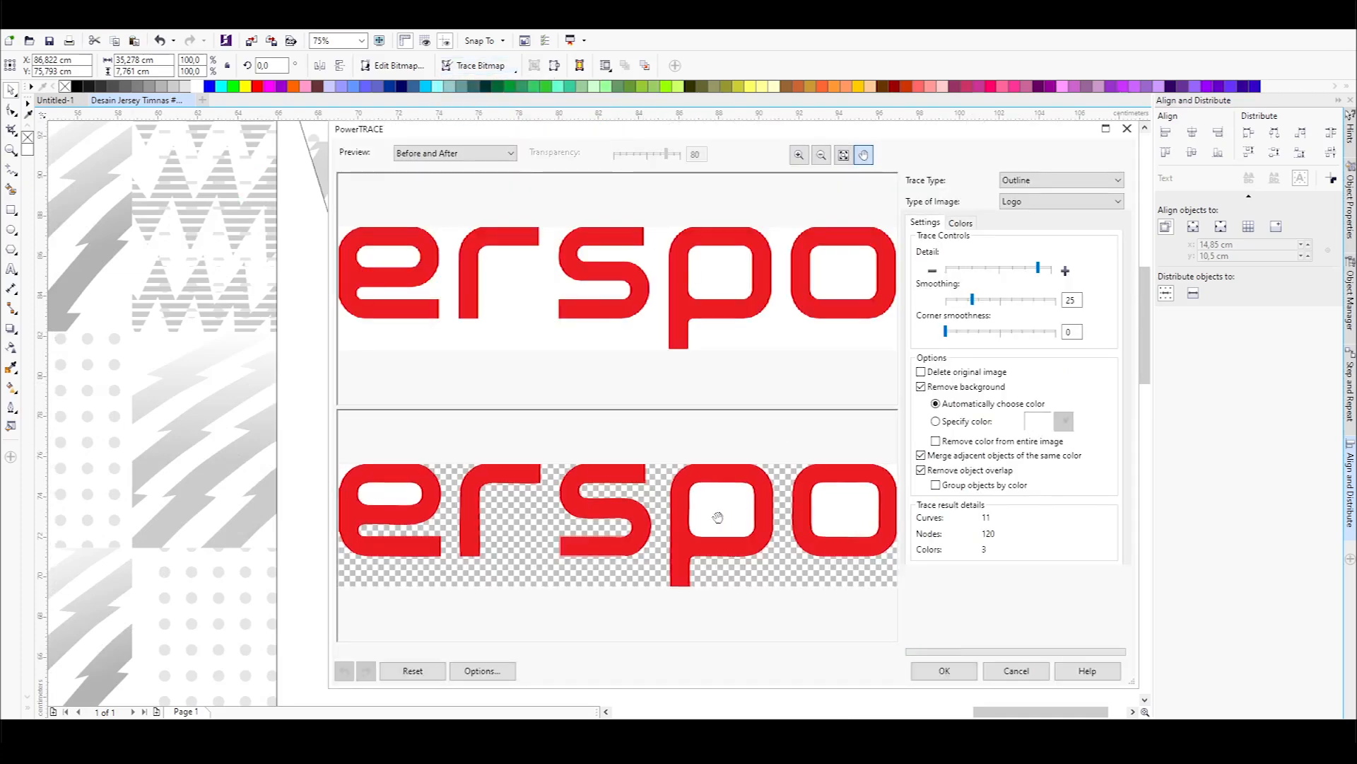
pyautogui.click(945, 671)
# - Move the traced erspo logo down off the bitmap and delete the original bitmap
pyautogui.scroll(-1, 785, 460)
pyautogui.moveTo(783, 459); pyautogui.dragTo(776, 519)
pyautogui.rightClick(794, 449)
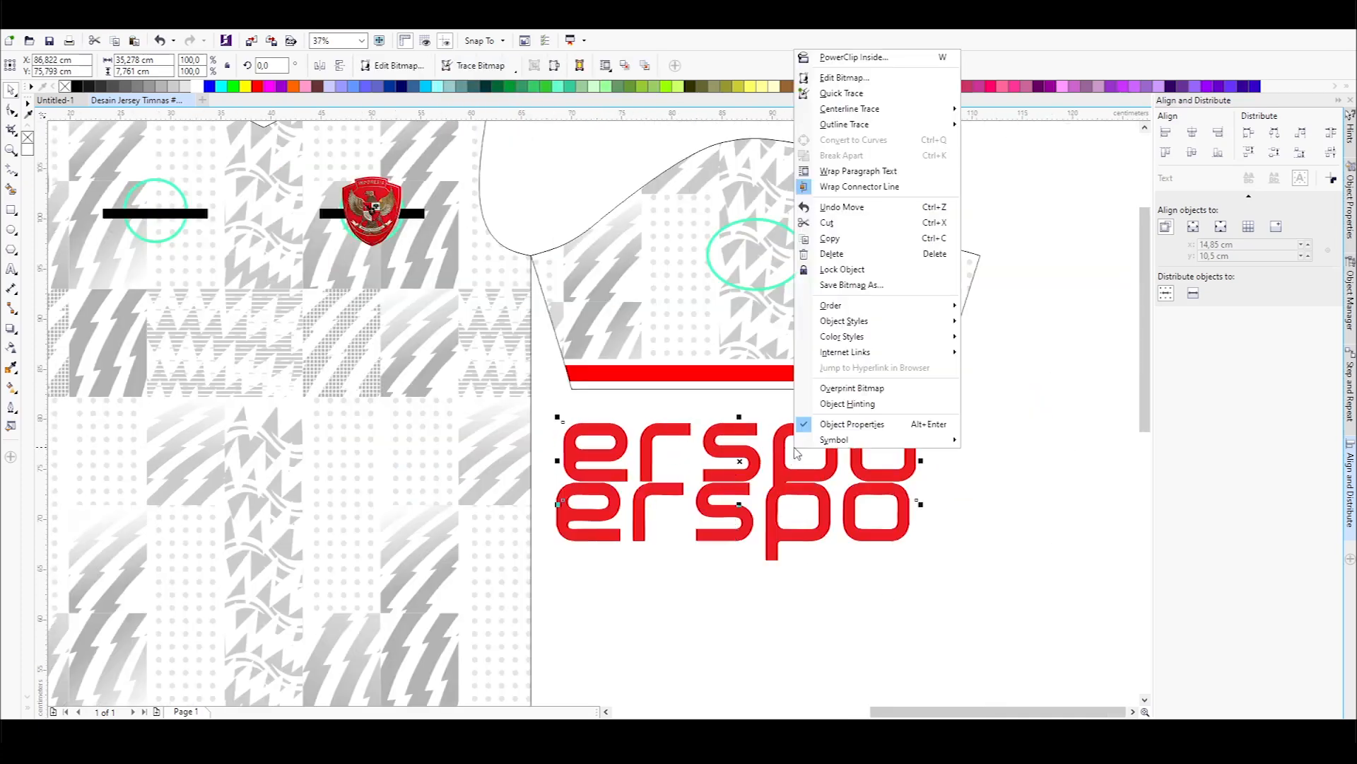
pyautogui.click(832, 254)
# - Ungroup the traced logo and delete the white shapes inside its letters p and o
pyautogui.rightClick(779, 504)
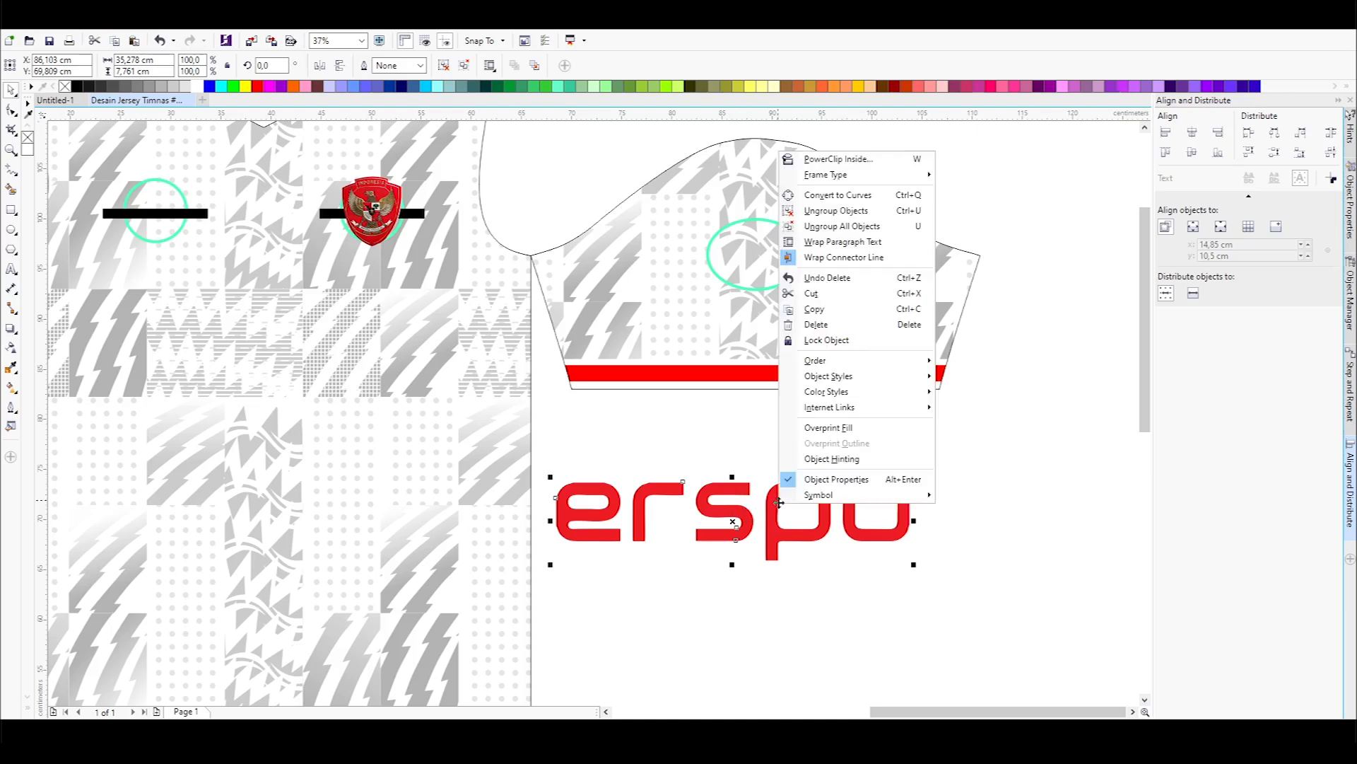
pyautogui.click(851, 230)
pyautogui.click(849, 560)
pyautogui.click(873, 511)
pyautogui.keyDown('shift'); pyautogui.click(798, 515); pyautogui.keyUp('shift')
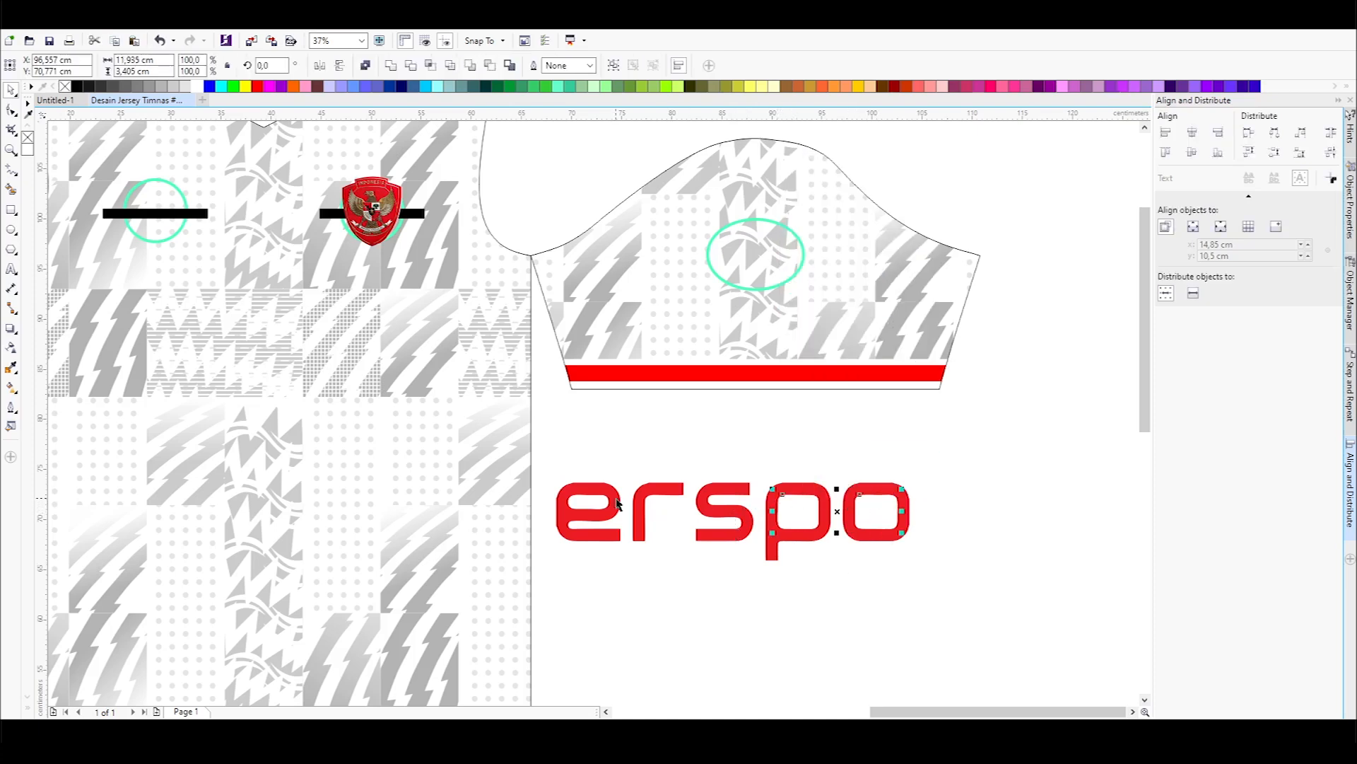
pyautogui.rightClick(599, 500)
pyautogui.click(645, 320)
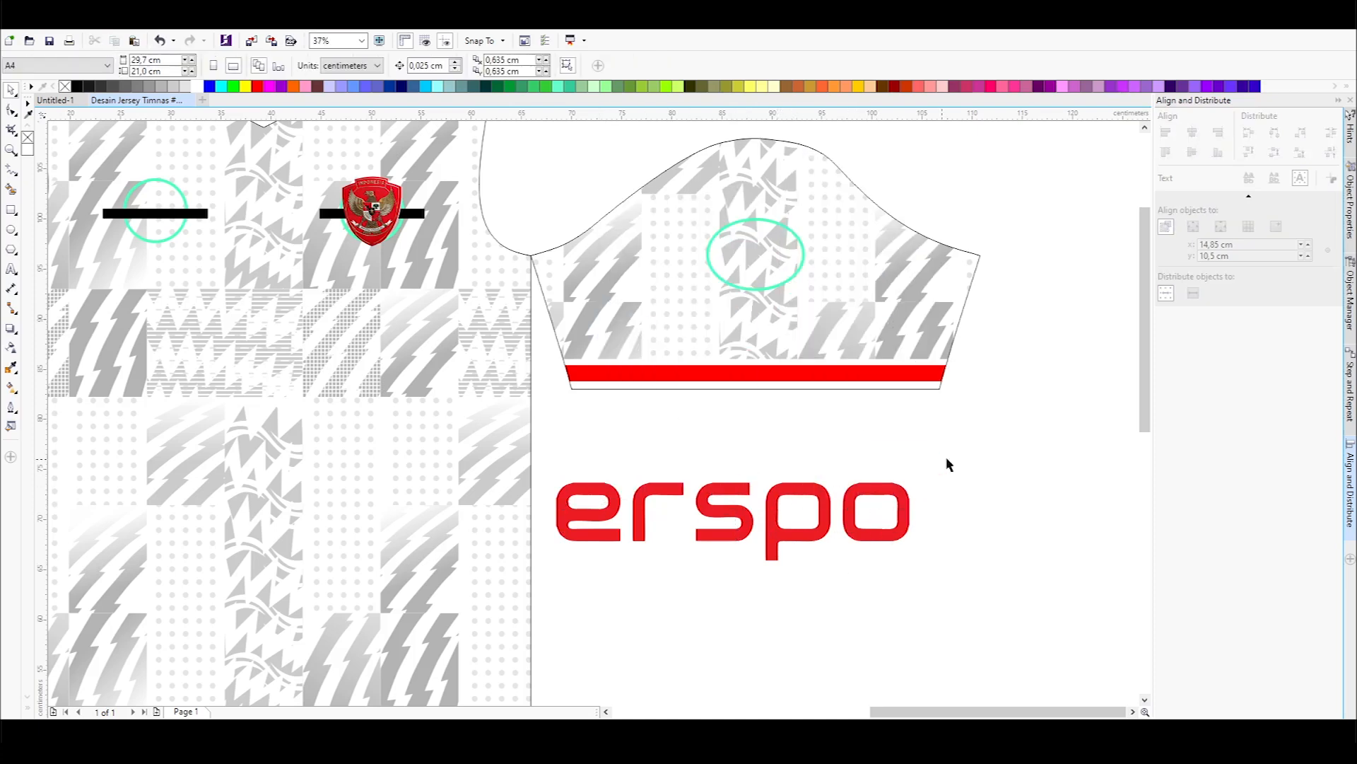
# - Test a red fill on the logo and delete the stray corner pieces around its letters o and e
pyautogui.moveTo(495, 665); pyautogui.dragTo(496, 662)
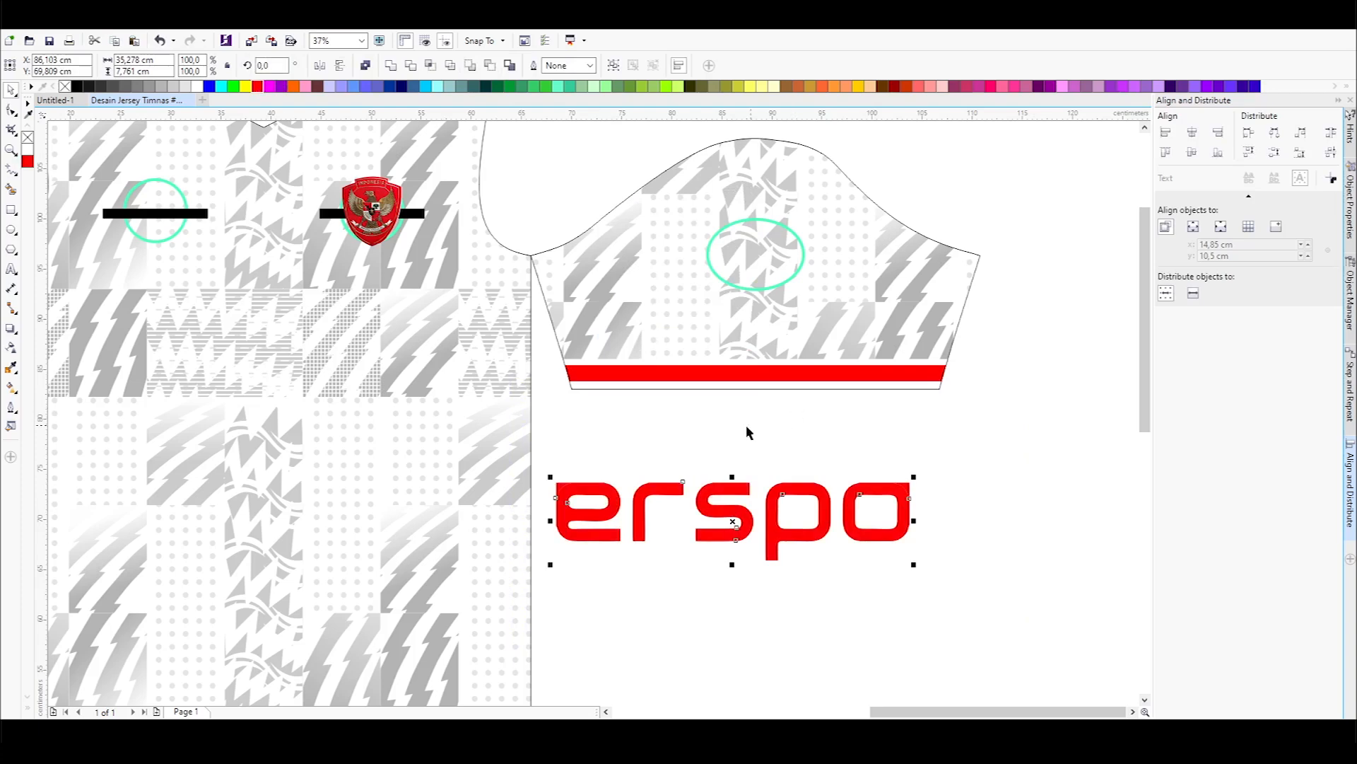
pyautogui.moveTo(954, 448); pyautogui.dragTo(871, 509)
pyautogui.press('Delete')
pyautogui.moveTo(632, 454); pyautogui.dragTo(529, 510)
pyautogui.press('Delete')
# - Fill all the erspo letters solid red and group them
pyautogui.moveTo(1028, 417); pyautogui.dragTo(486, 630)
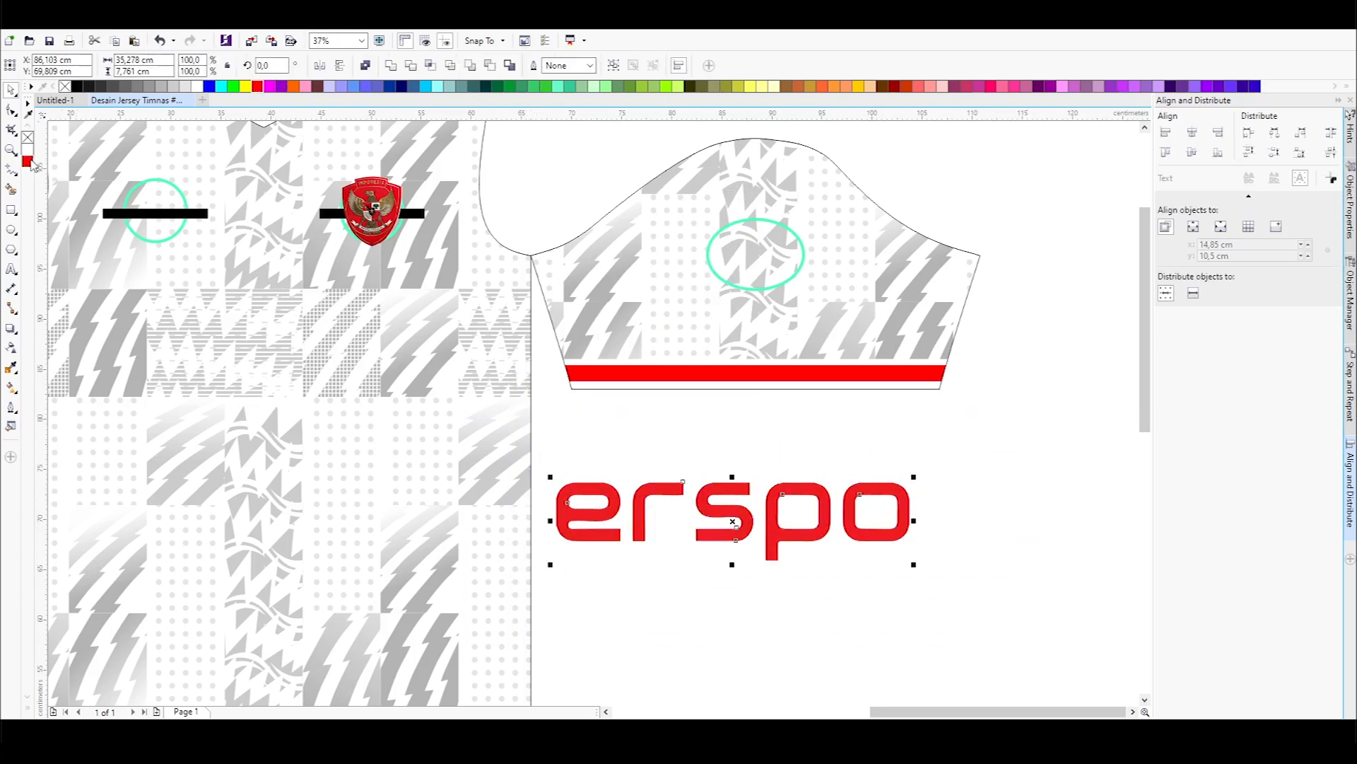
pyautogui.rightClick(705, 506)
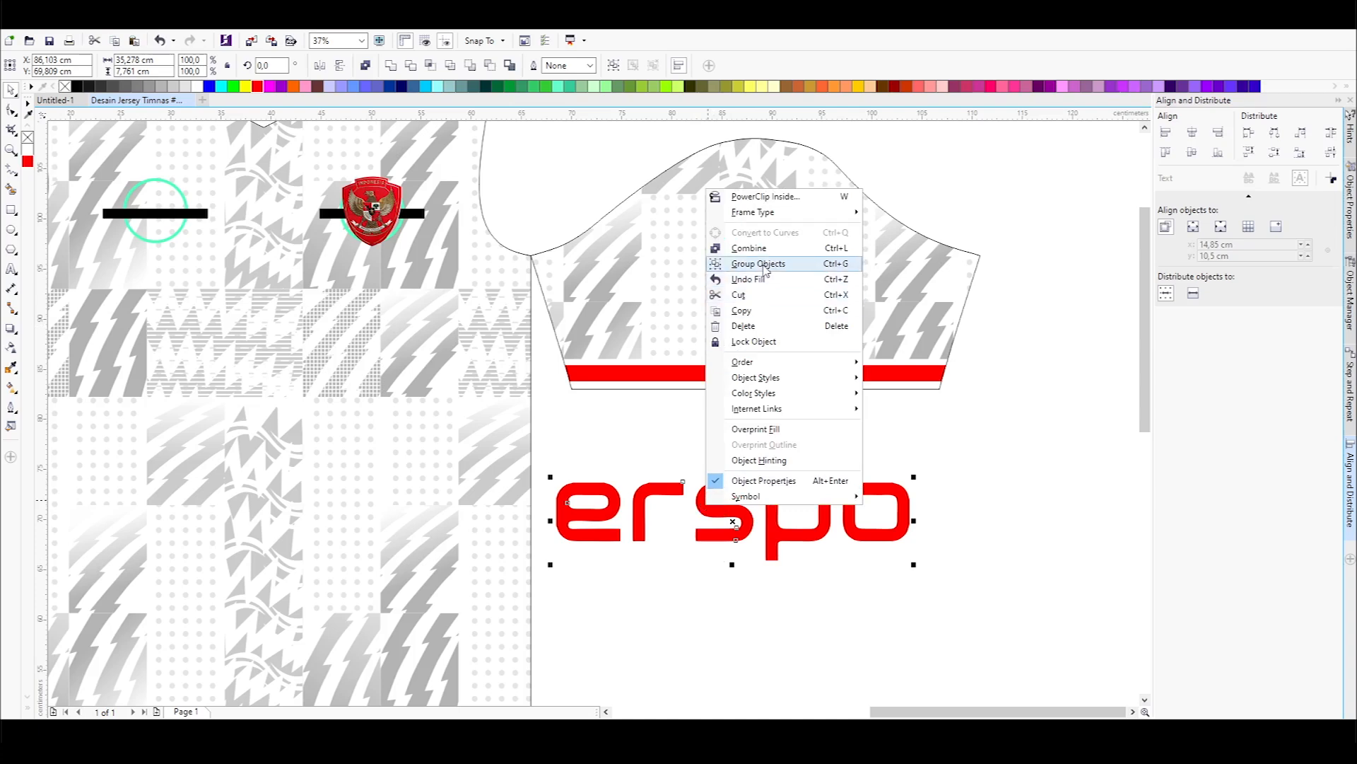
pyautogui.click(757, 261)
# - Shrink the grouped logo to about 12.7 × 2.8 cm and move it beneath the DEPAN front's empty chest guide
pyautogui.scroll(-2, 889, 480)
pyautogui.moveTo(835, 460); pyautogui.dragTo(782, 495)
pyautogui.moveTo(748, 509); pyautogui.dragTo(515, 370)
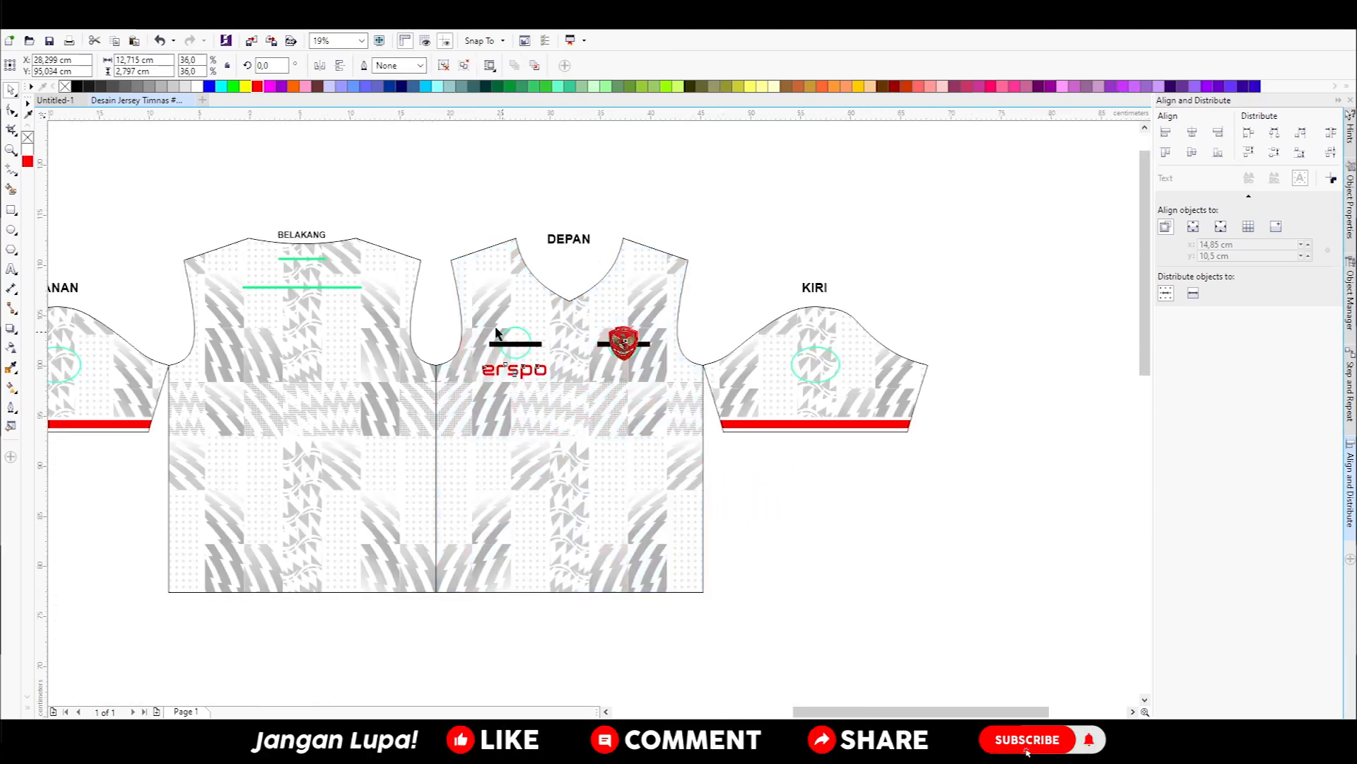
# - Fit the logo over the chest guide at about 9.61 × 2.12 cm and remove the front's guide circles and bars
pyautogui.scroll(2, 509, 330)
pyautogui.moveTo(563, 483); pyautogui.dragTo(565, 379)
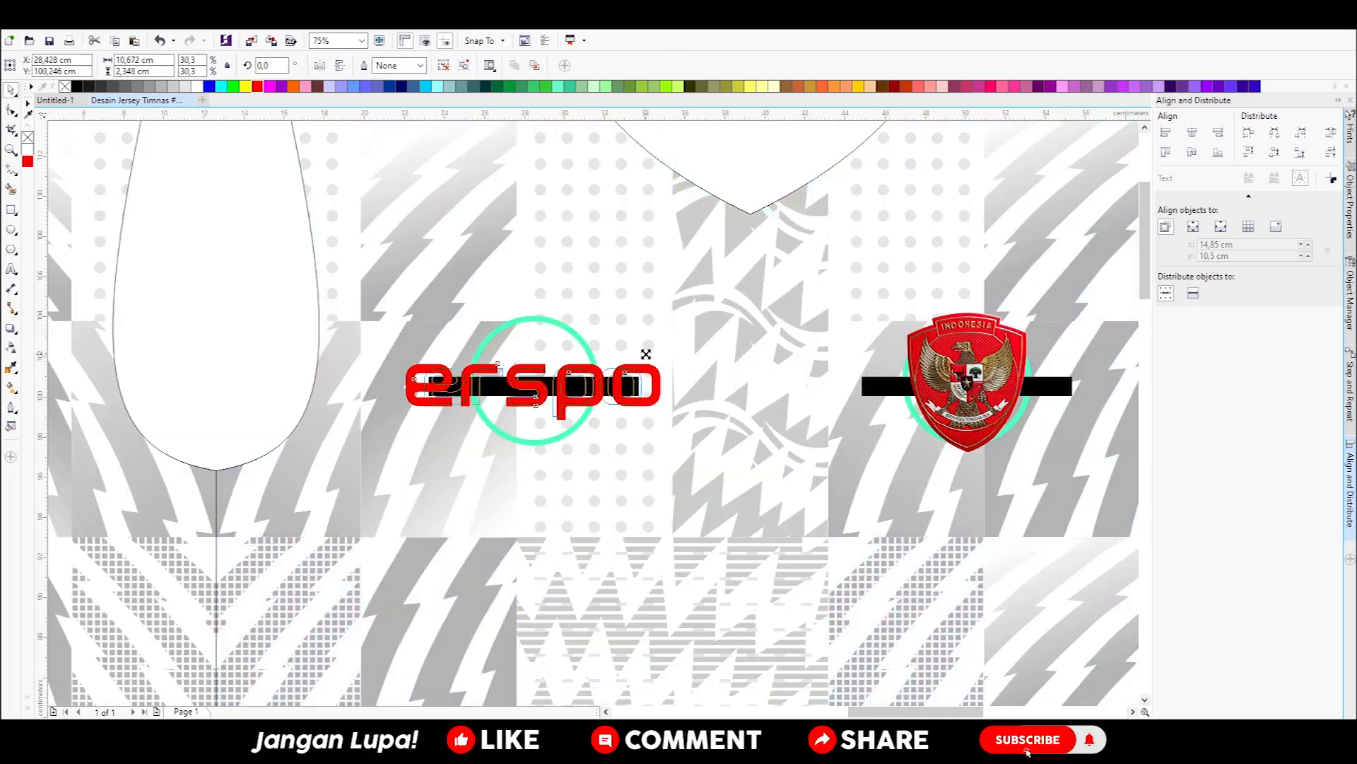
pyautogui.moveTo(645, 353); pyautogui.dragTo(632, 357)
pyautogui.scroll(-2, 604, 345)
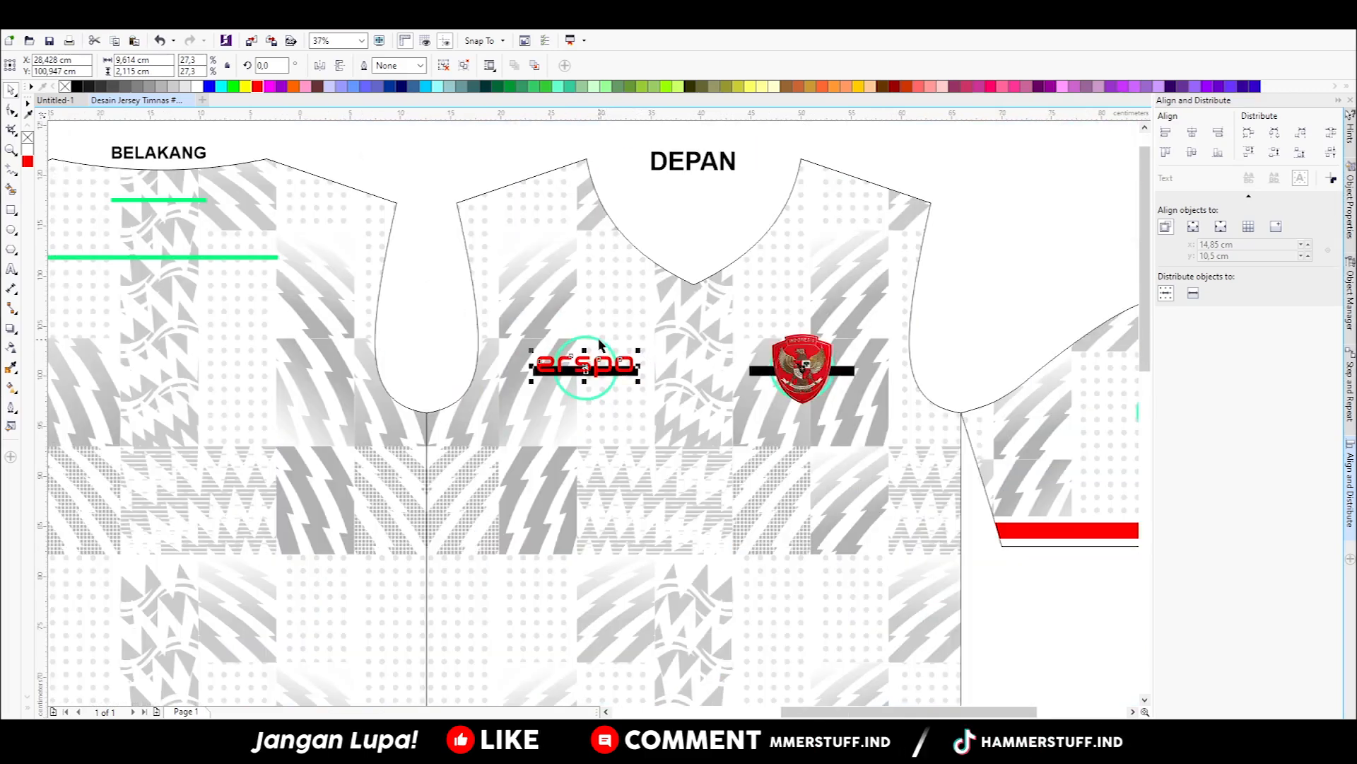
pyautogui.press('Escape')
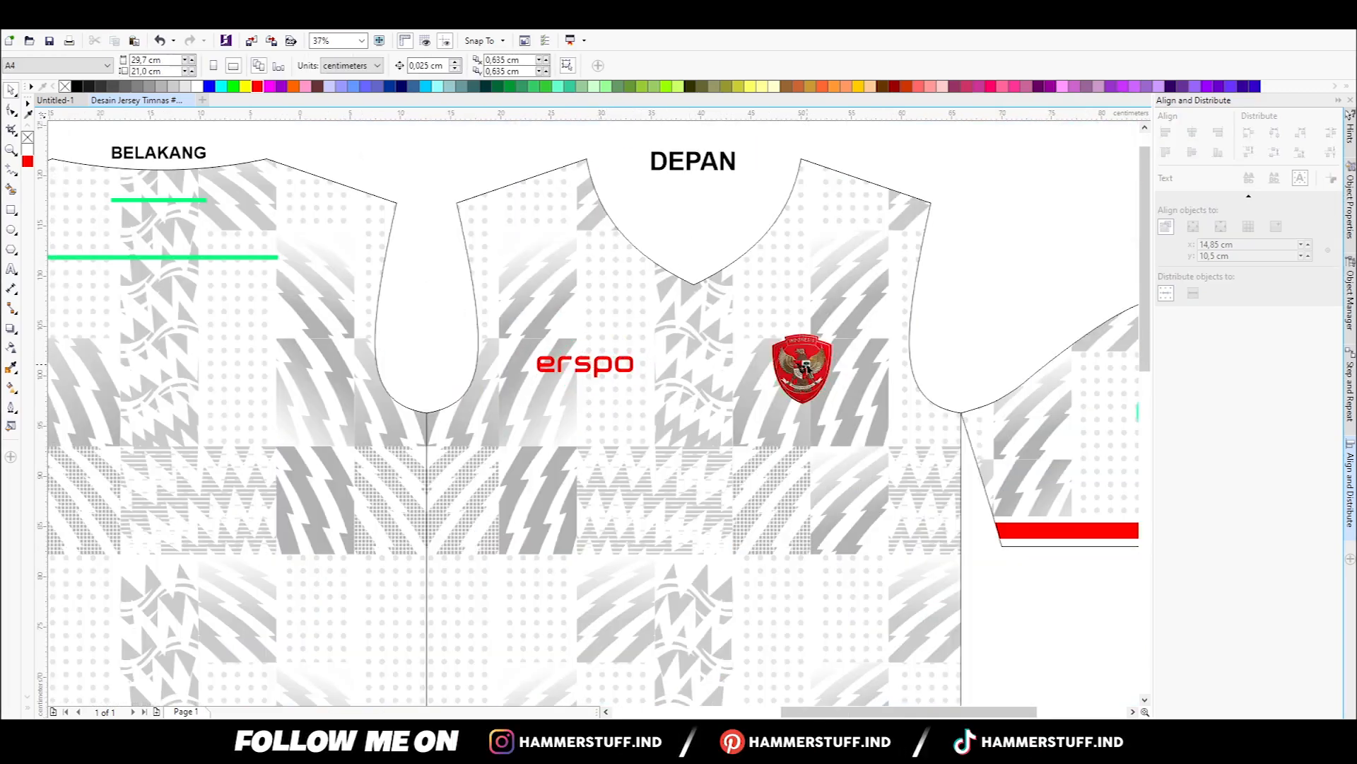
# - Add a one-step outside contour with a 0.132 cm offset around the erspo logo on the DEPAN front
pyautogui.click(826, 368)
pyautogui.scroll(2, 710, 383)
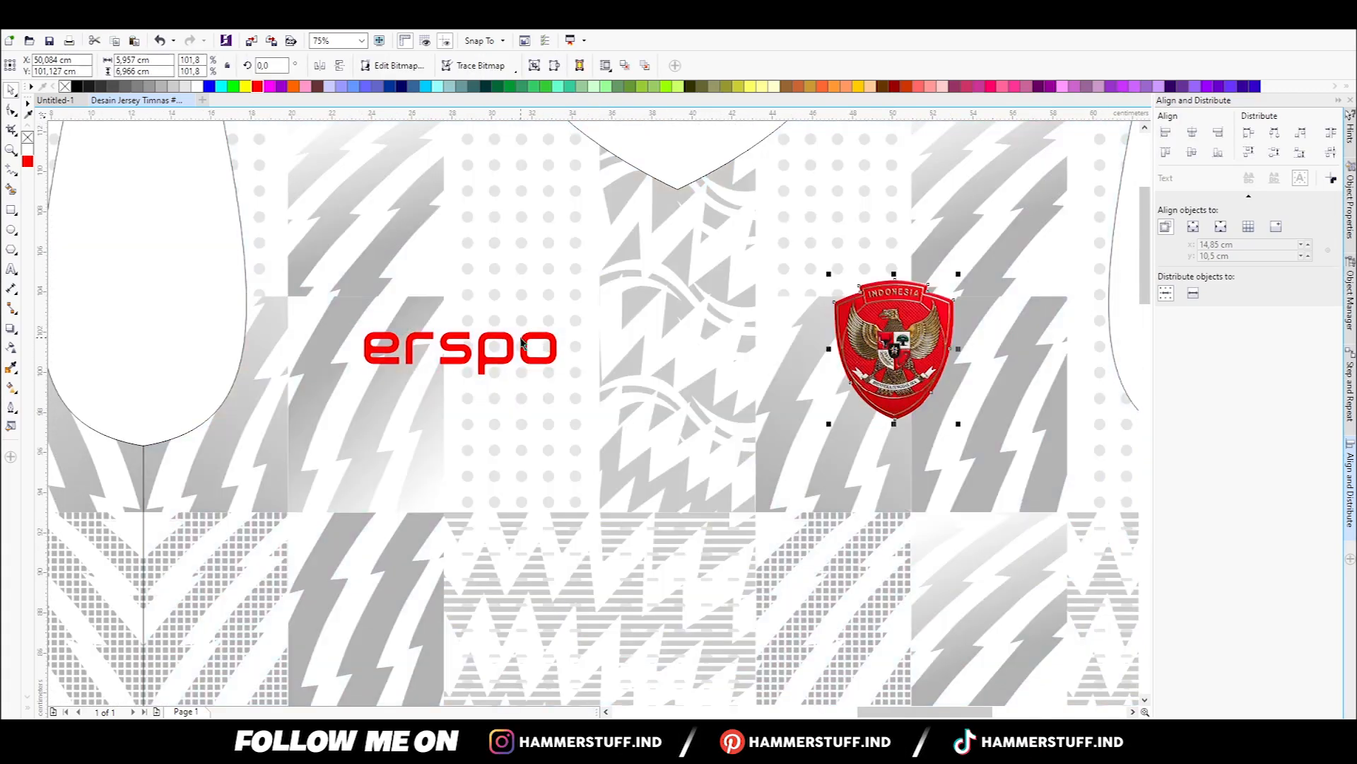
pyautogui.click(524, 345)
pyautogui.click(14, 331)
pyautogui.click(44, 343)
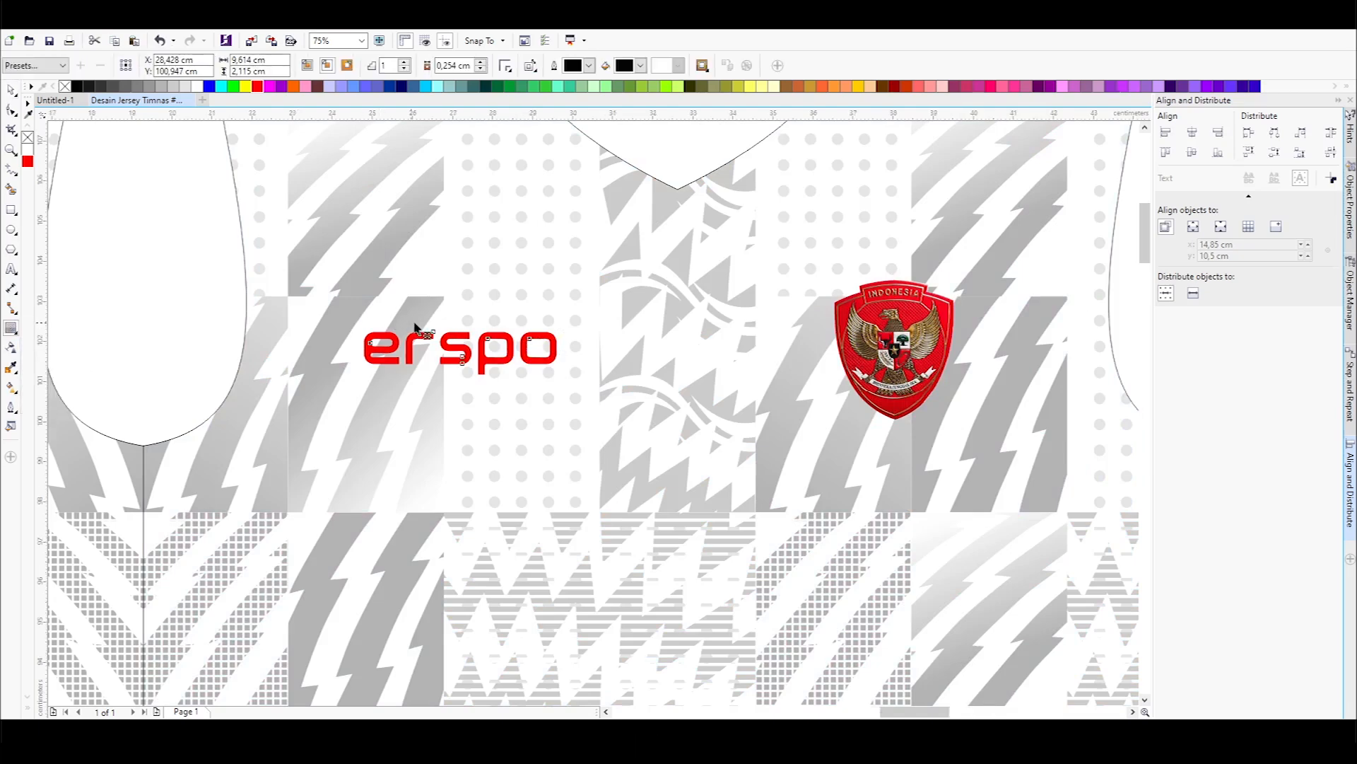
pyautogui.scroll(4, 416, 328)
pyautogui.moveTo(539, 352); pyautogui.dragTo(528, 340)
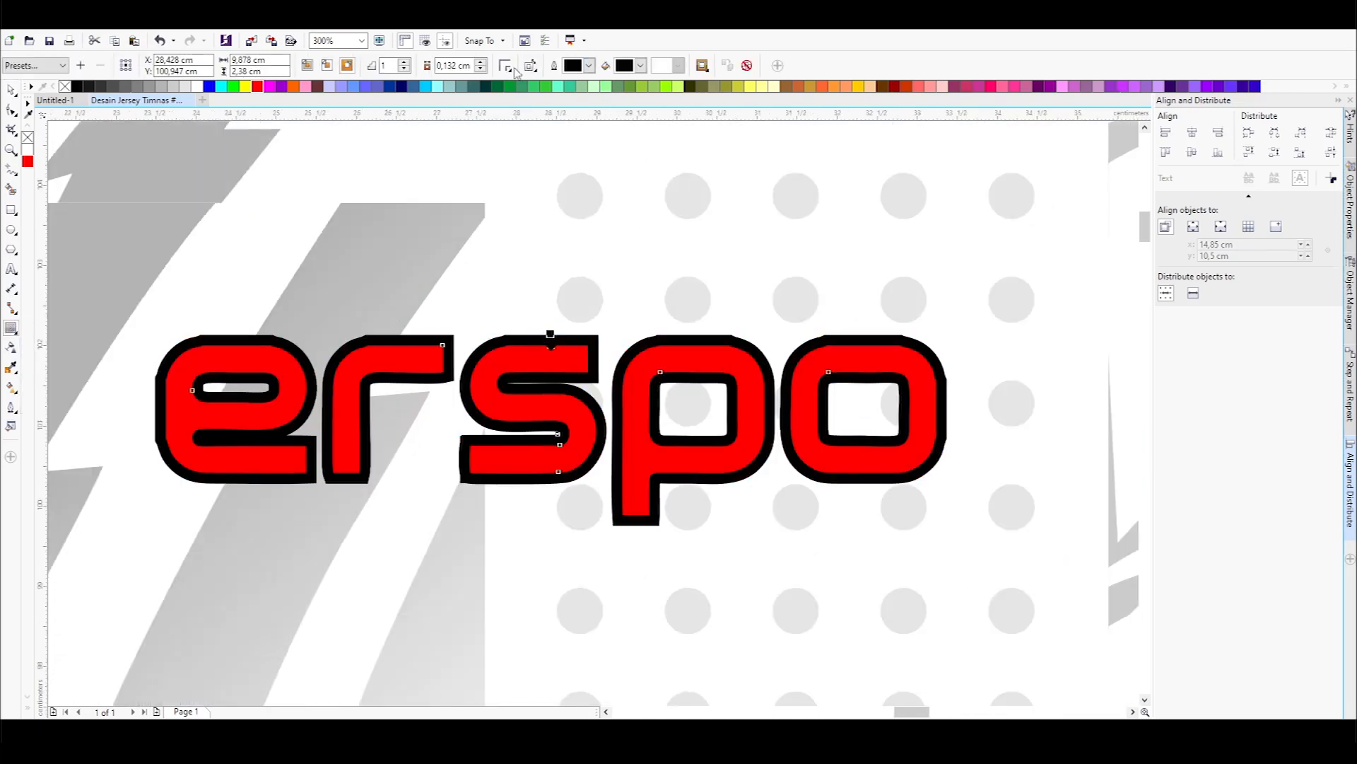
# - Set the erspo logo's contour fill to white and deselect the logo
pyautogui.click(640, 65)
pyautogui.click(660, 96)
pyautogui.scroll(-2, 523, 346)
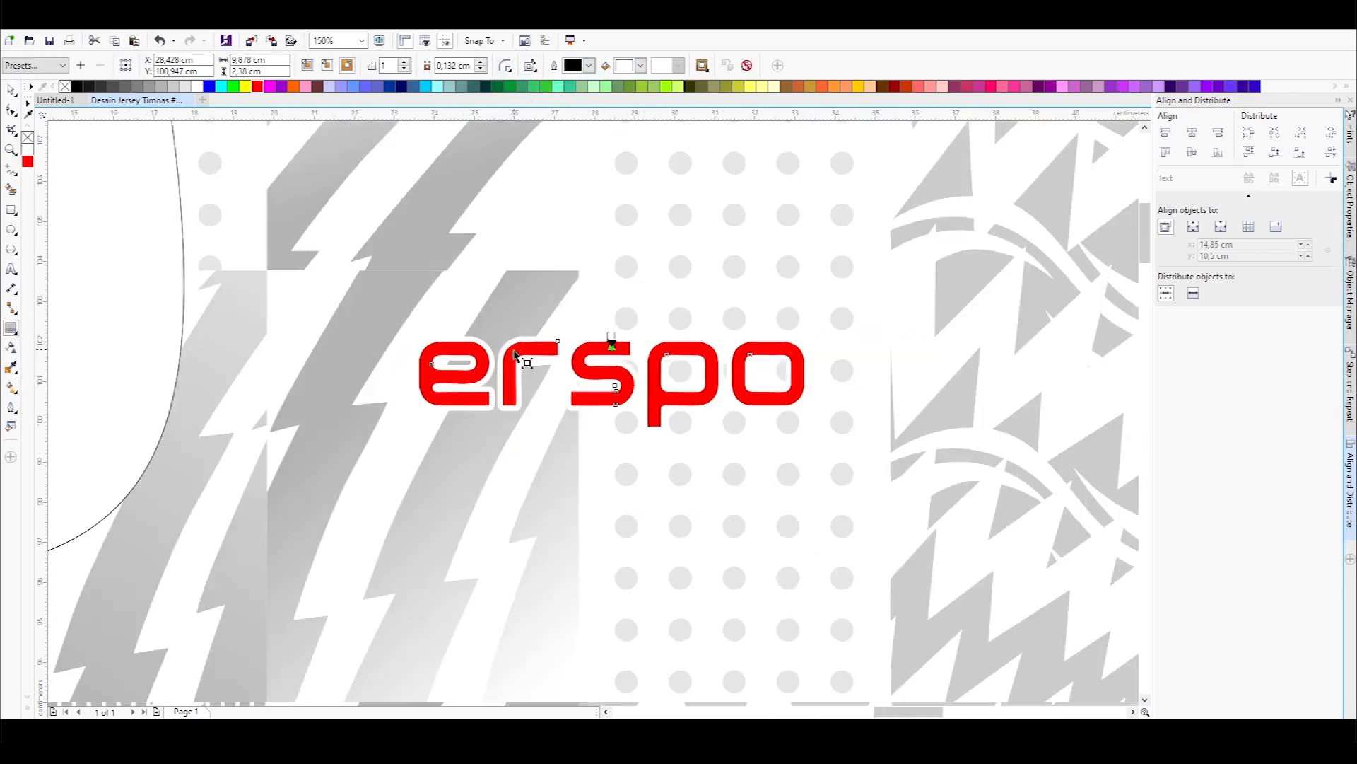
pyautogui.scroll(-1, 523, 348)
pyautogui.press('space')
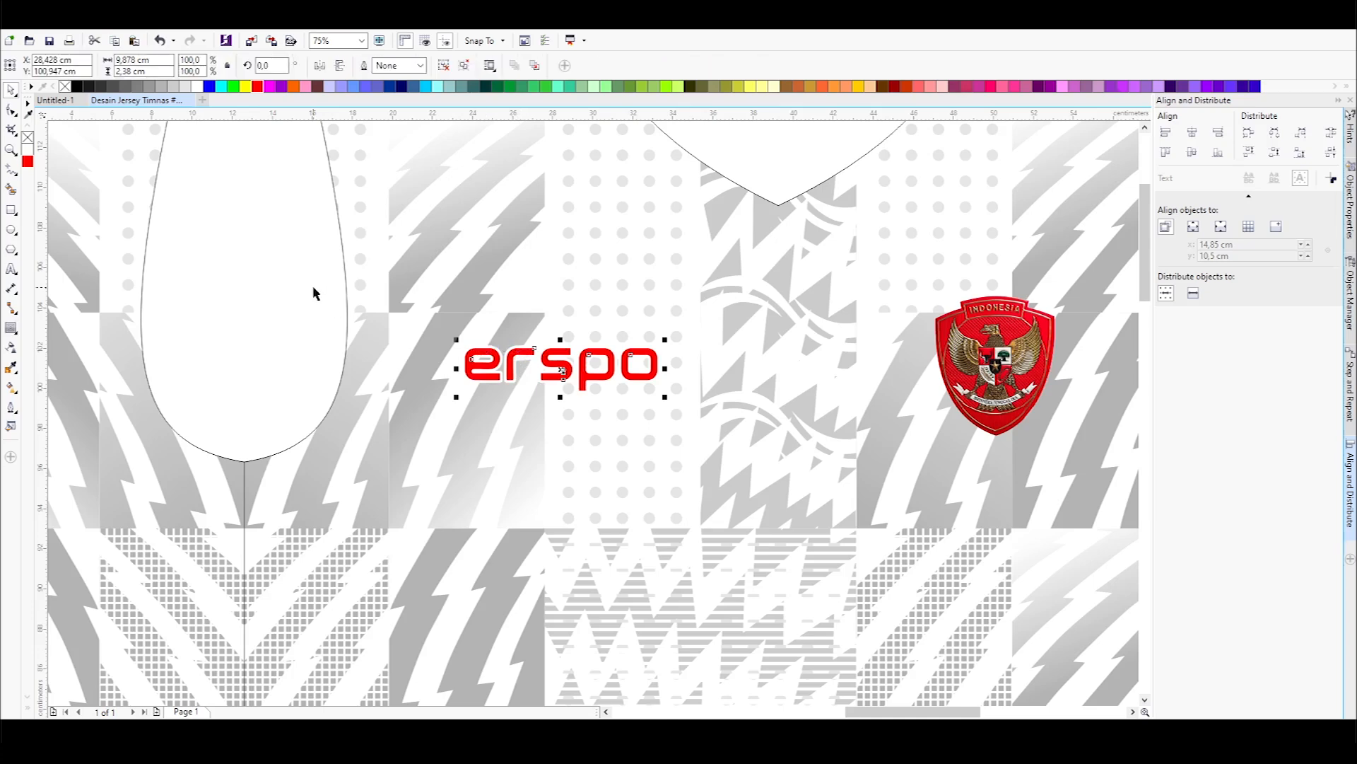
pyautogui.click(318, 292)
pyautogui.press('F4')
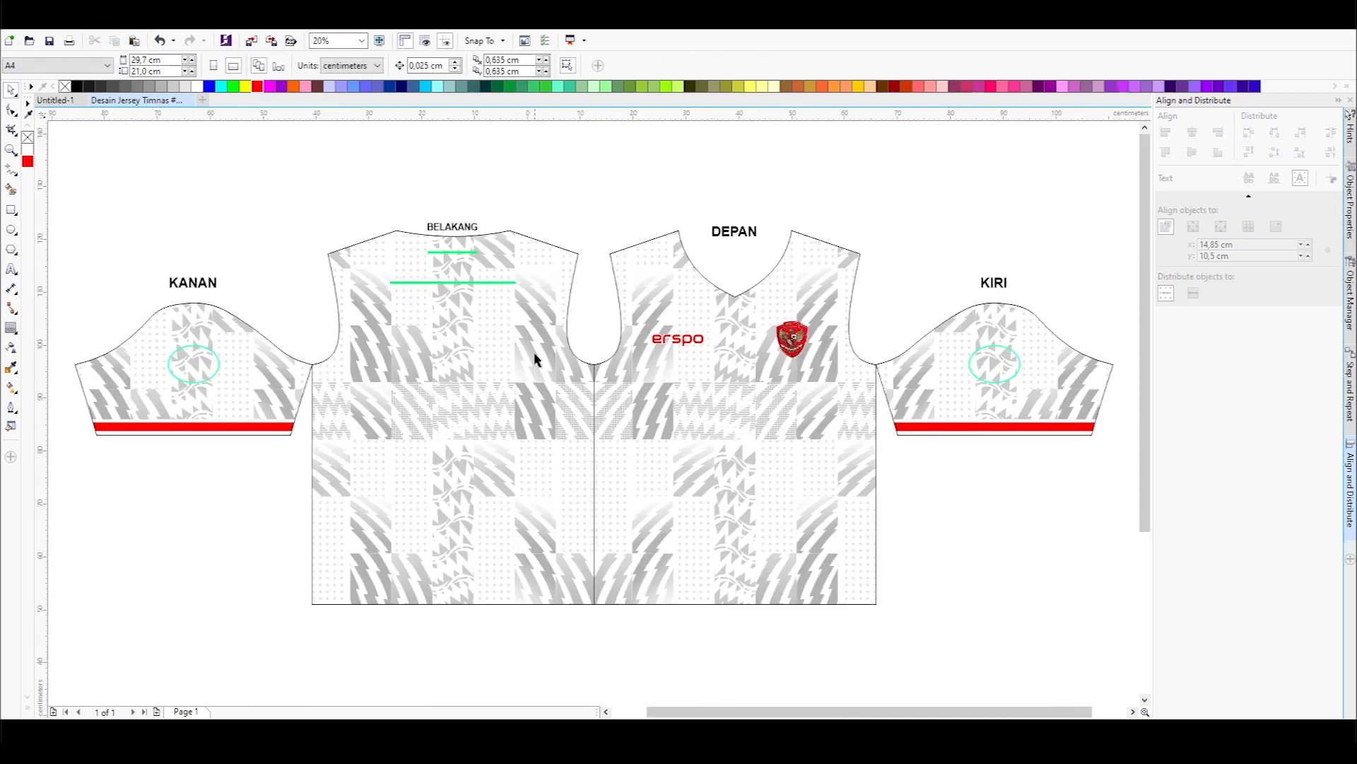